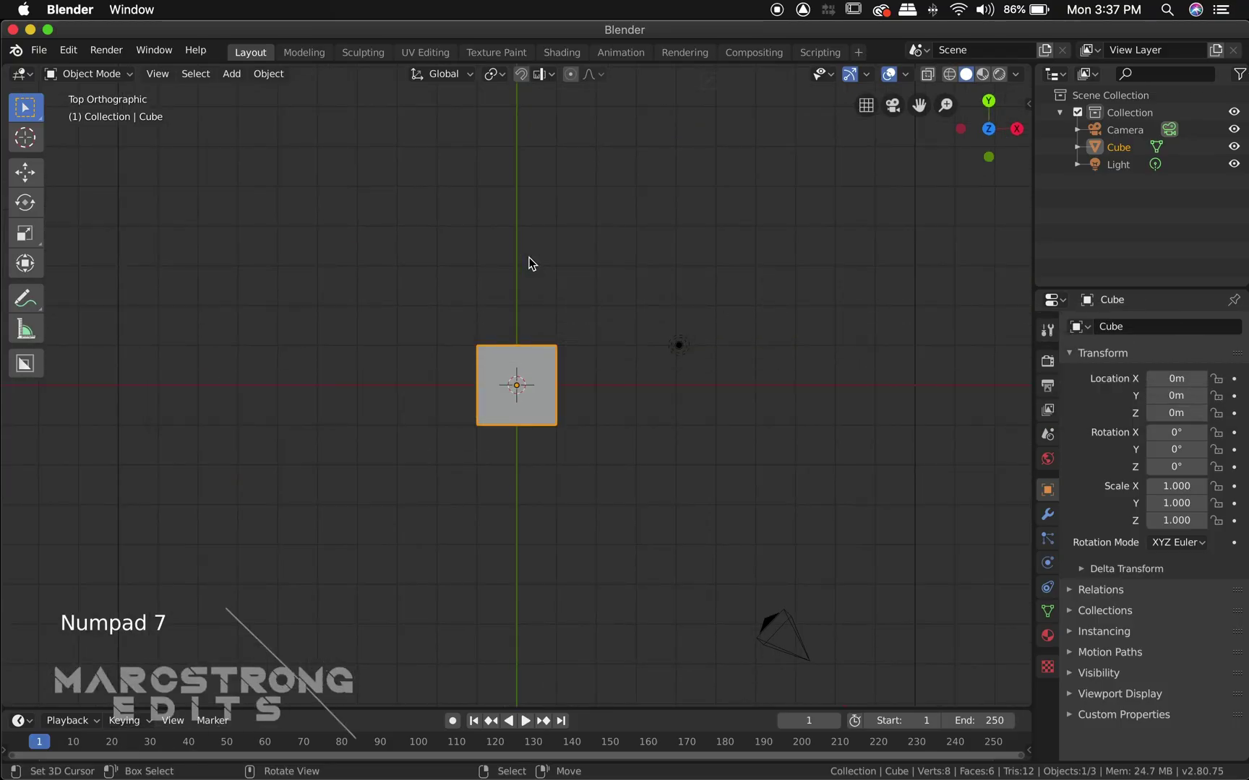
# Delete the default cube and add a text object at the scene's origin.
pyautogui.press('x')
pyautogui.click(530, 264)
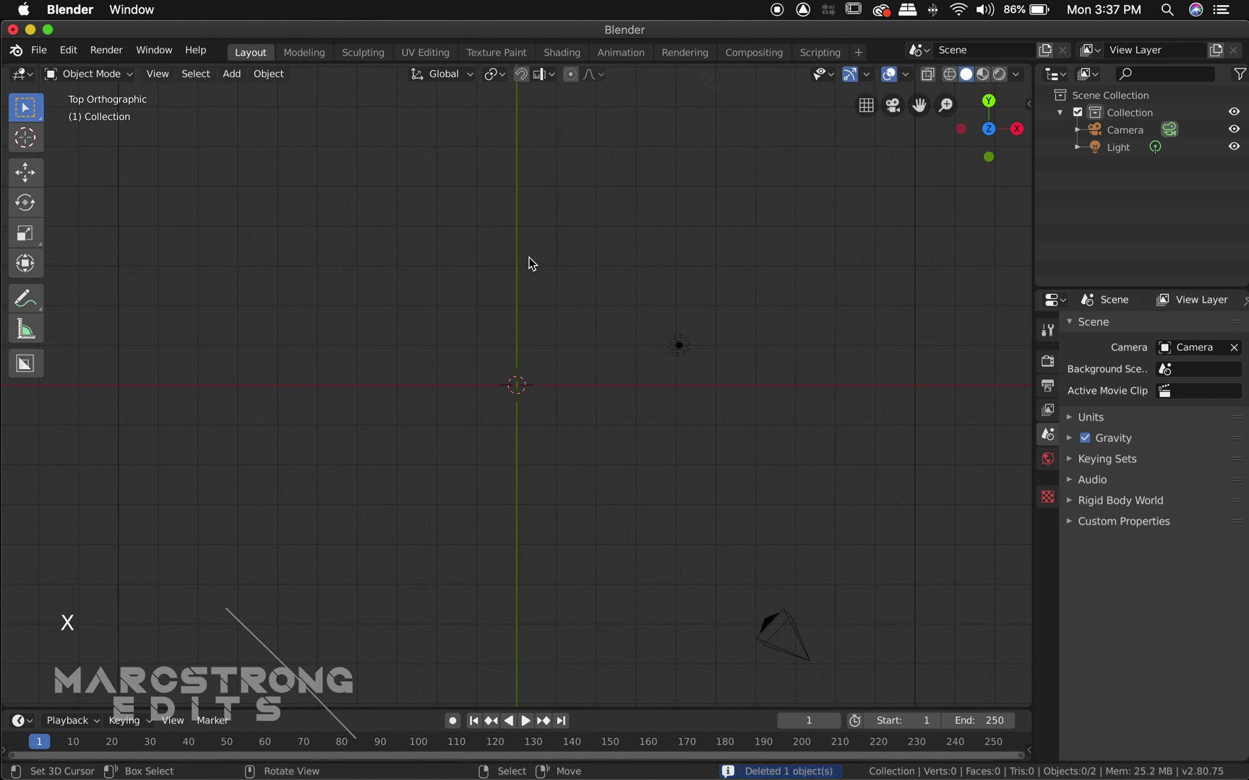
pyautogui.hotkey('shift', 'a')
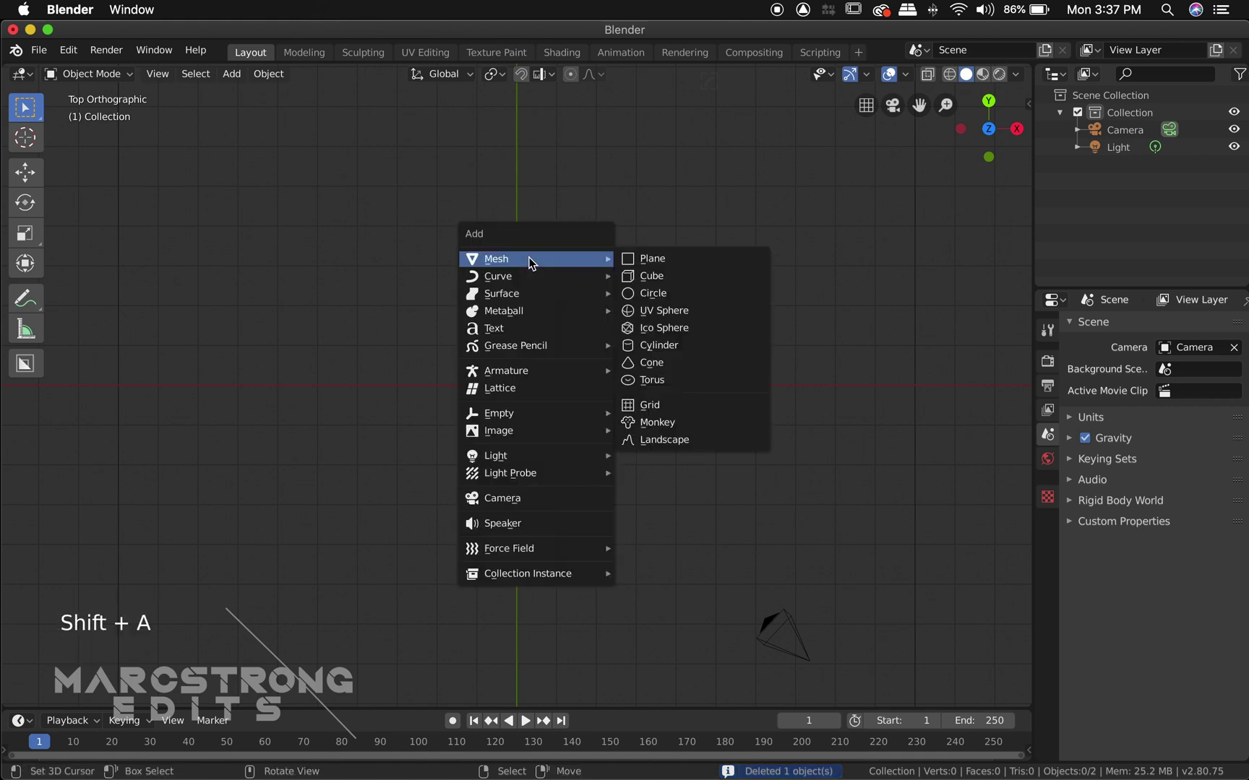
pyautogui.click(514, 328)
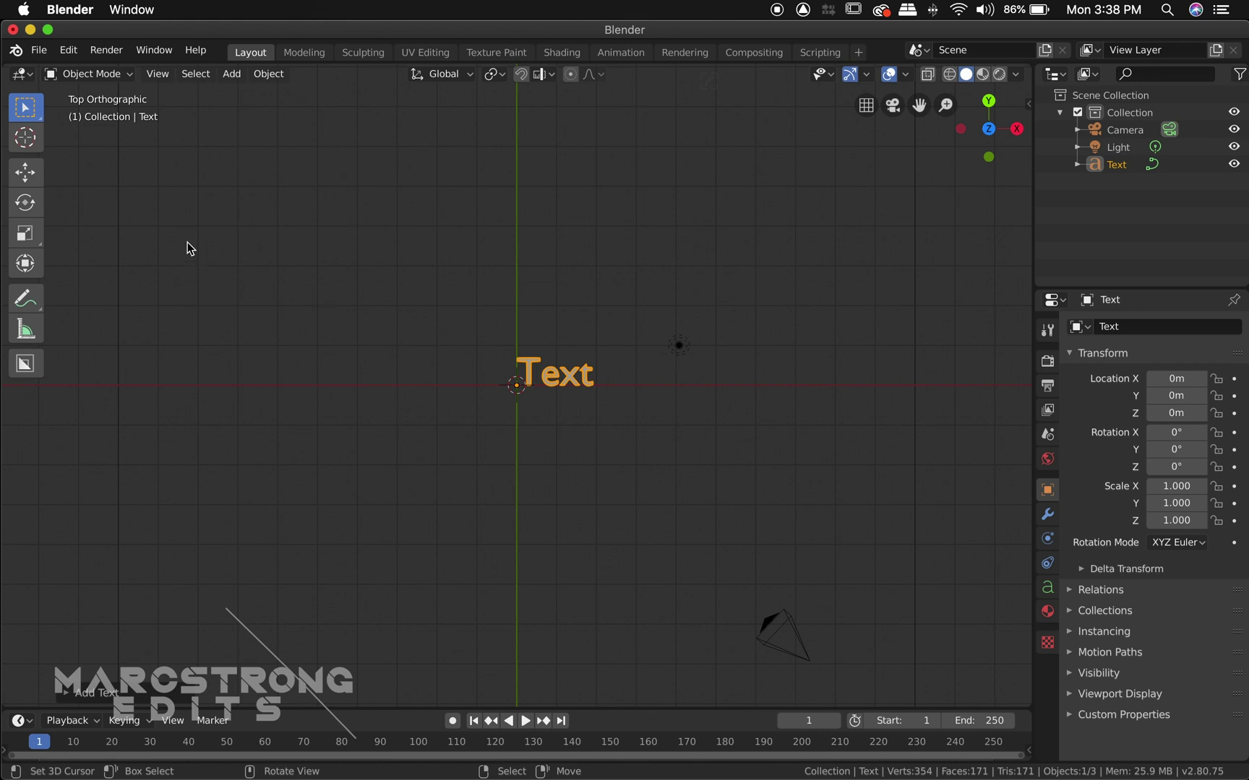
# Replace the text object's wording with "STAR WARS" in Edit Mode and return to Object Mode.
pyautogui.click(86, 73)
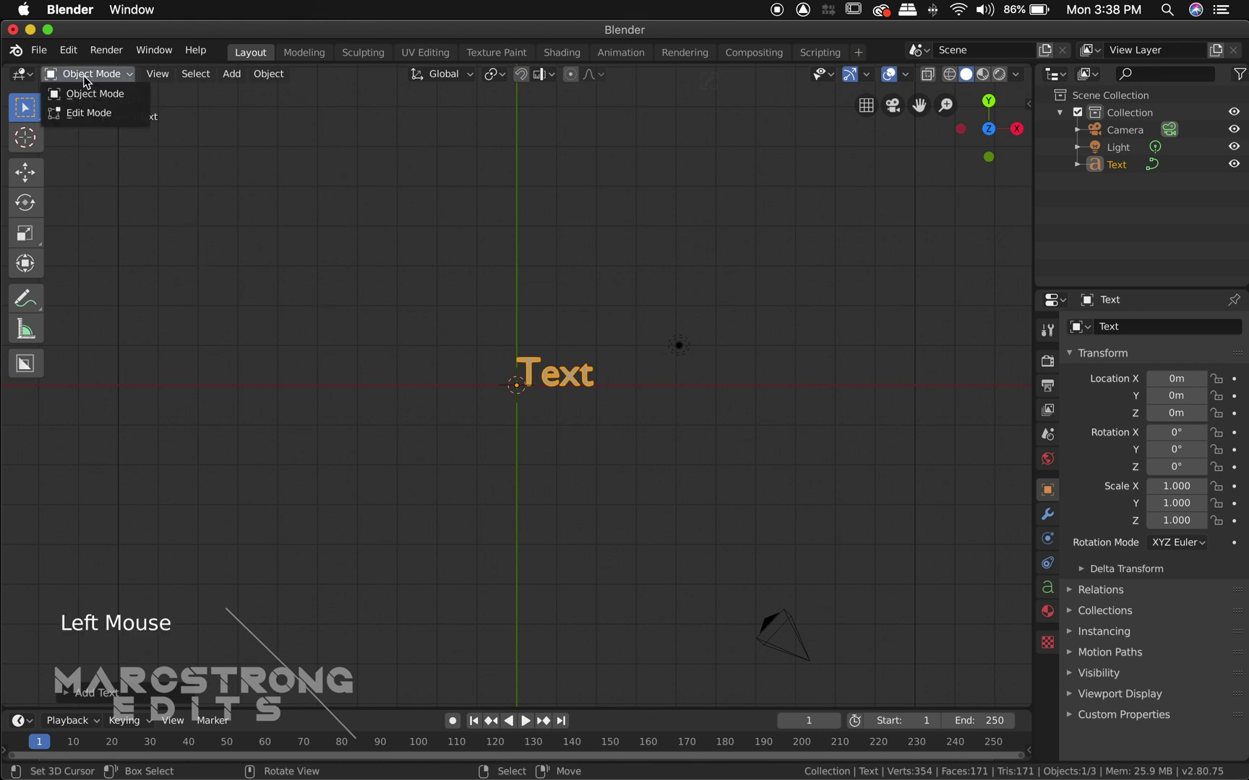
pyautogui.click(98, 114)
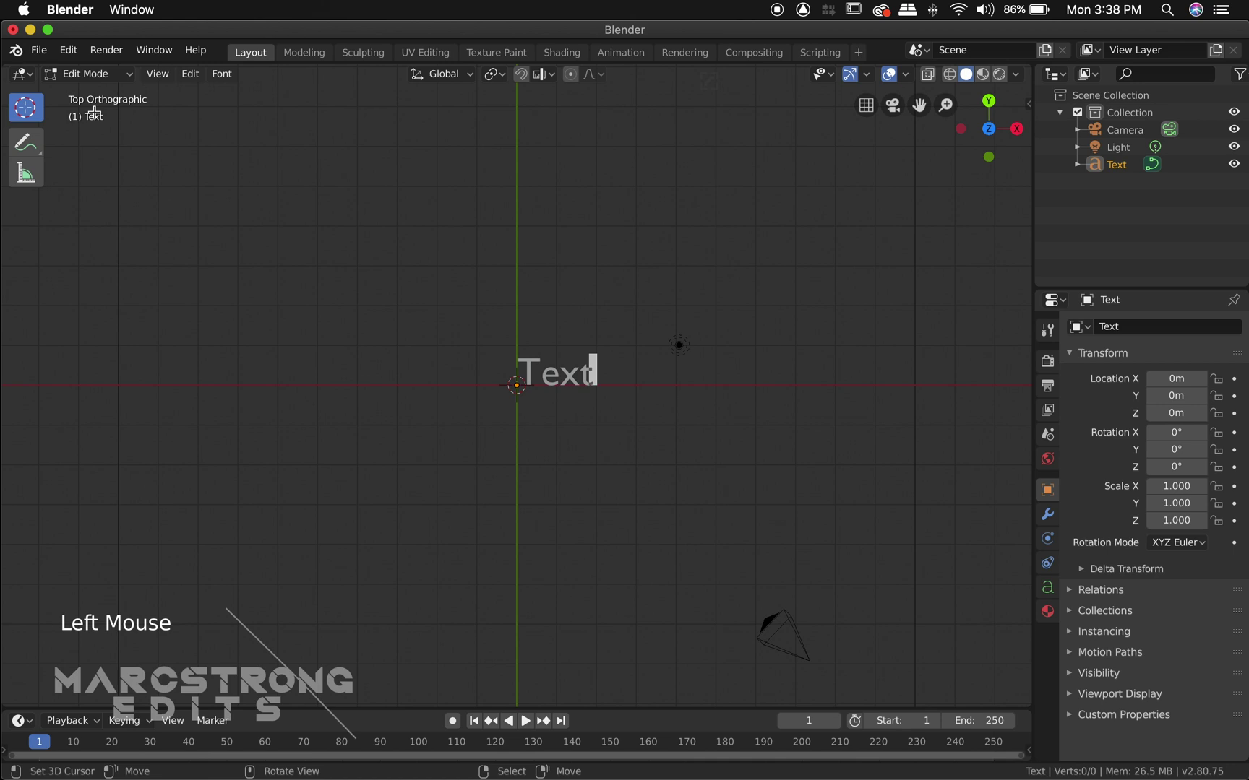
pyautogui.press('BackSpace')
pyautogui.press('BackSpace')
pyautogui.press('BackSpace')
pyautogui.press('BackSpace')
pyautogui.press('BackSpace')
pyautogui.write('STAR ')
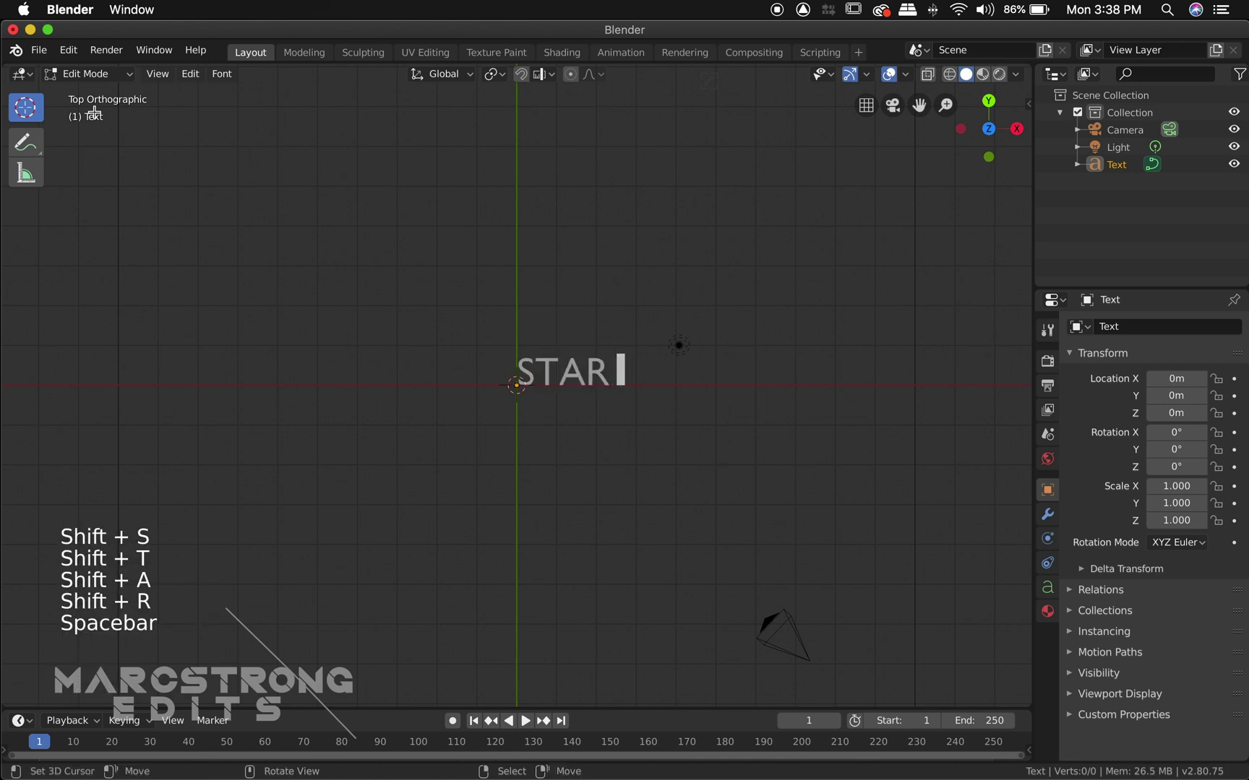
pyautogui.write('WARS')
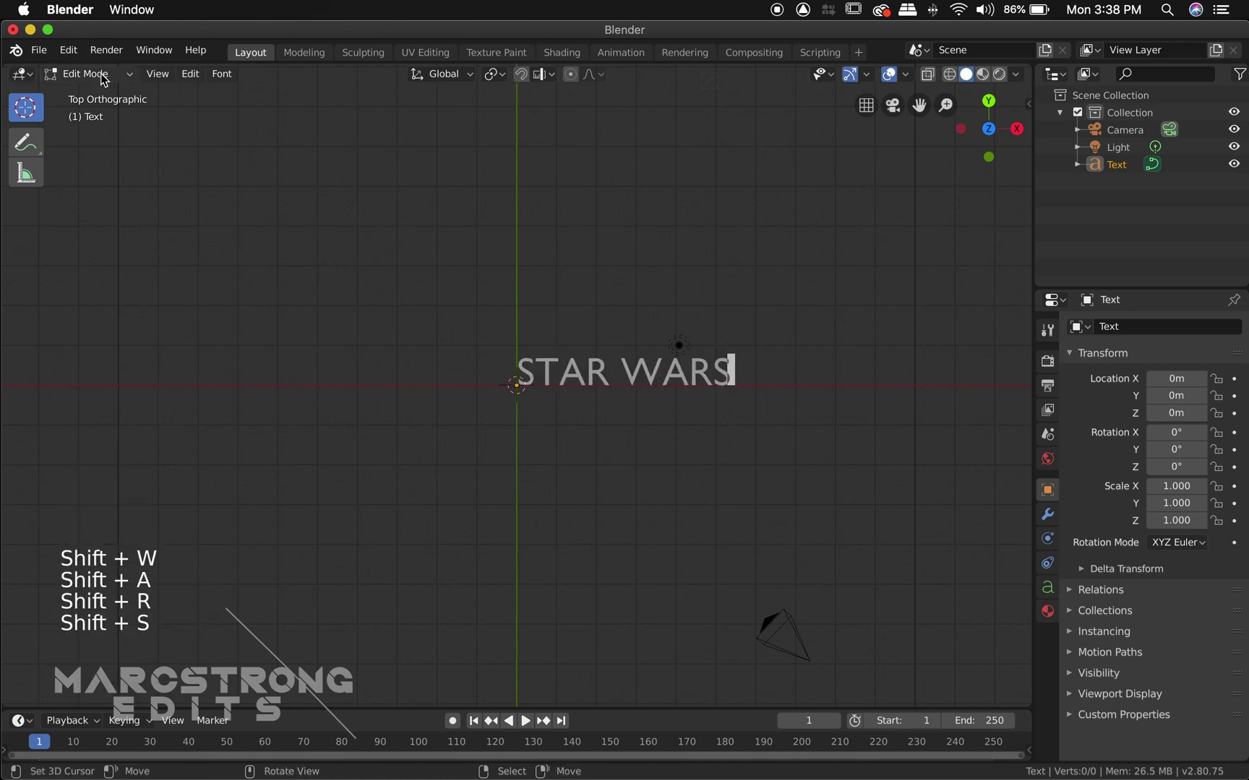
pyautogui.click(104, 75)
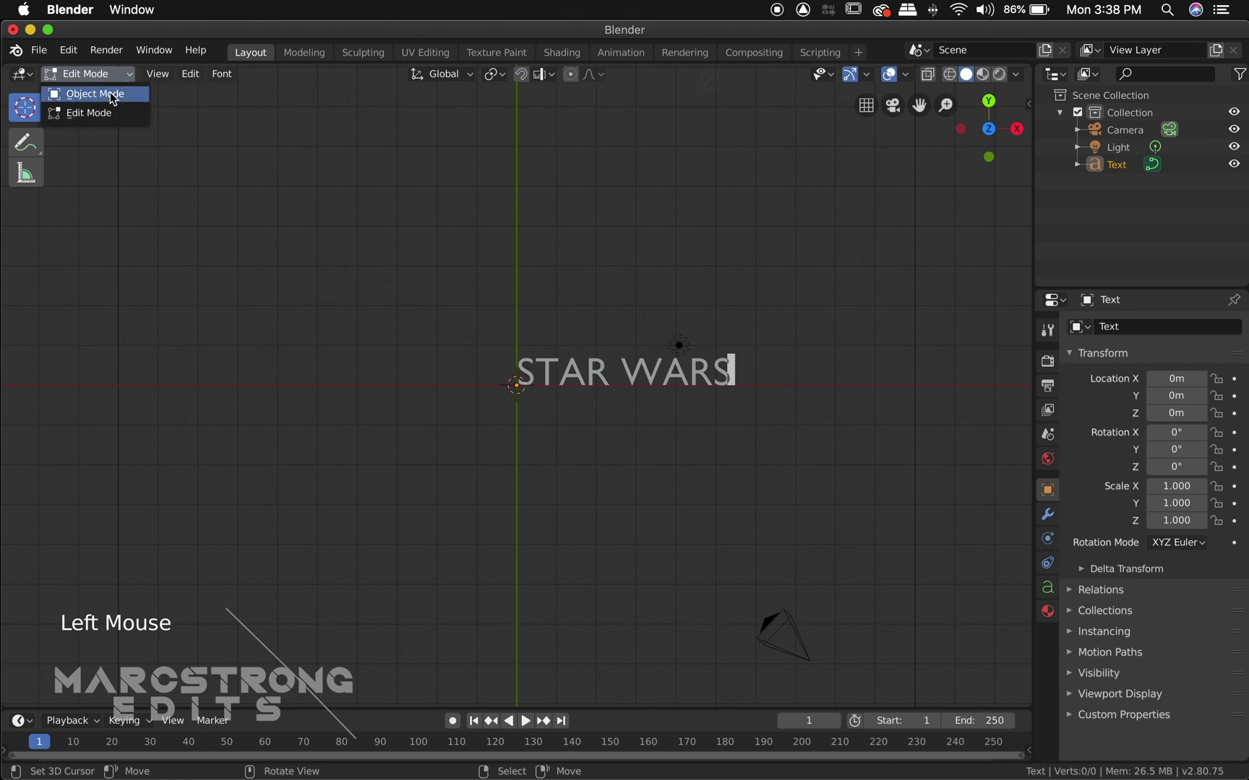
pyautogui.click(112, 94)
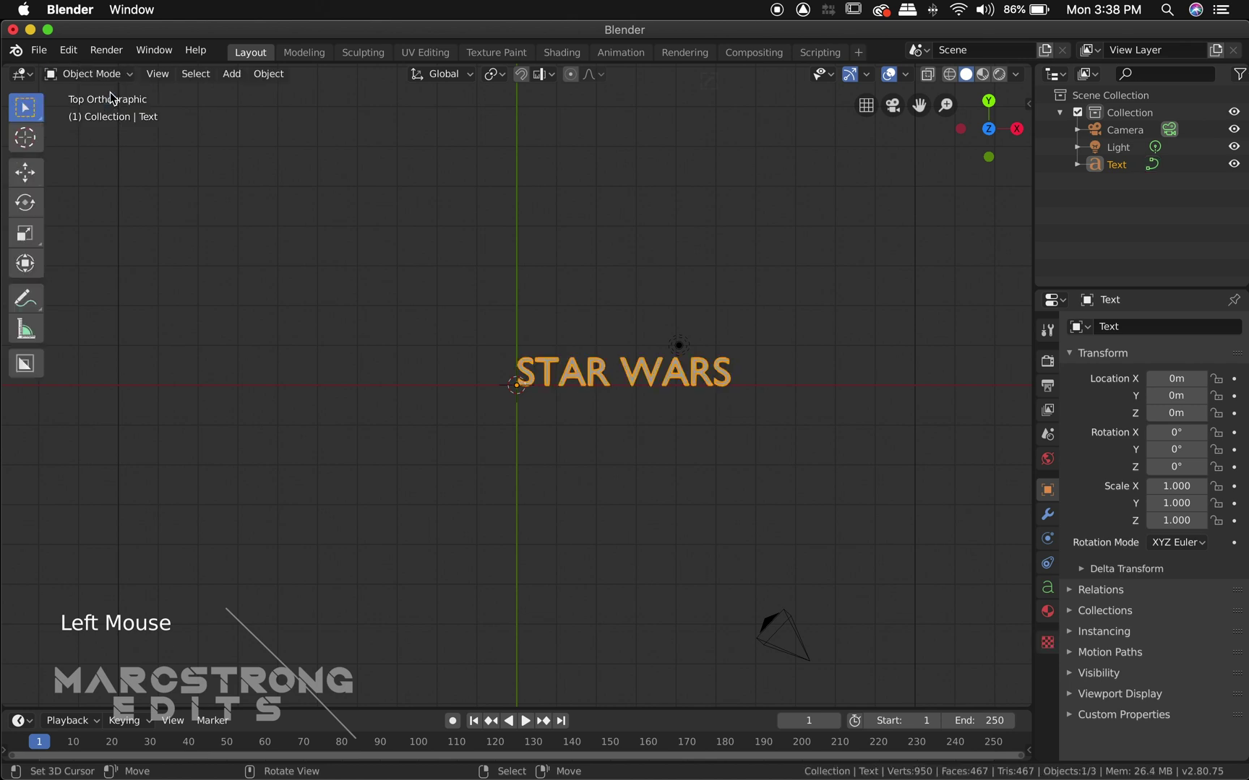
# Rotate the STAR WARS text 90° about the global X axis to stand it upright.
pyautogui.click(1047, 590)
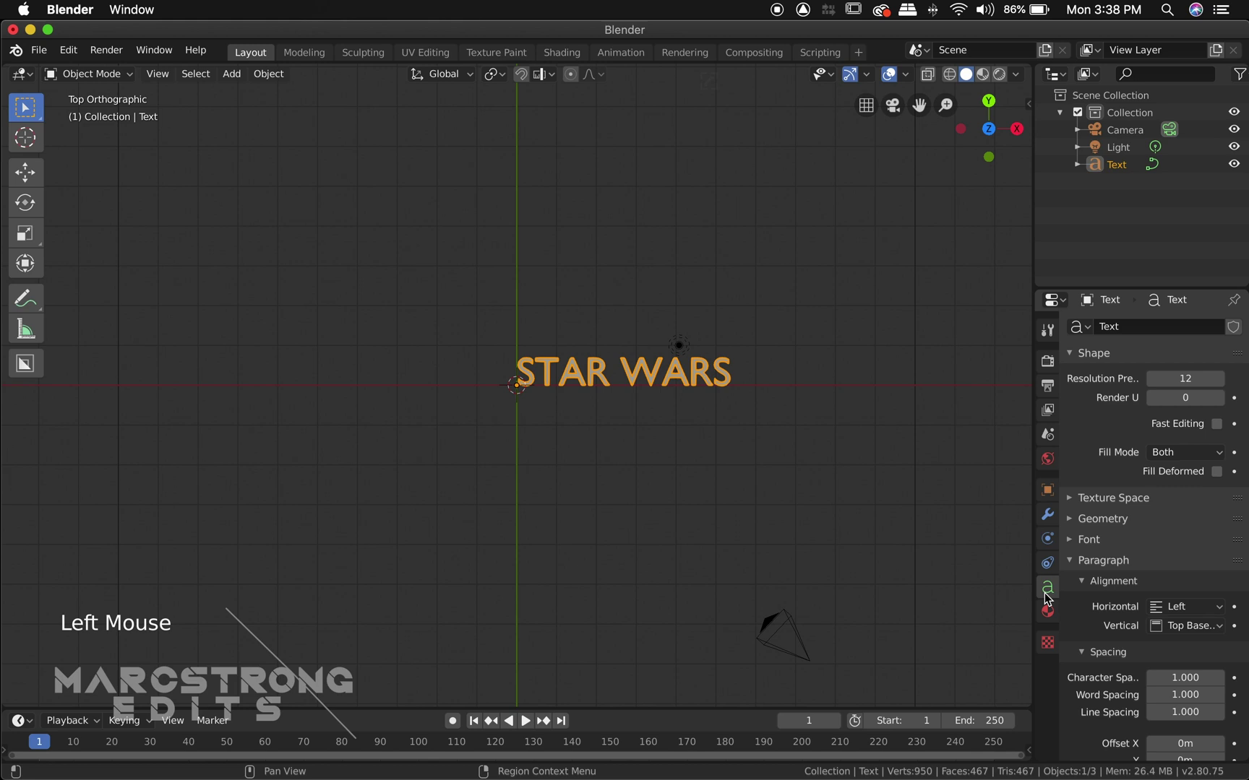
pyautogui.moveTo(516, 405); pyautogui.dragTo(736, 416, button='middle')
pyautogui.scroll(5, 735, 416)
pyautogui.click(725, 407)
pyautogui.keyDown('shift'); pyautogui.moveTo(798, 444); pyautogui.dragTo(655, 427, button='middle'); pyautogui.keyUp('shift')
pyautogui.write('rx')
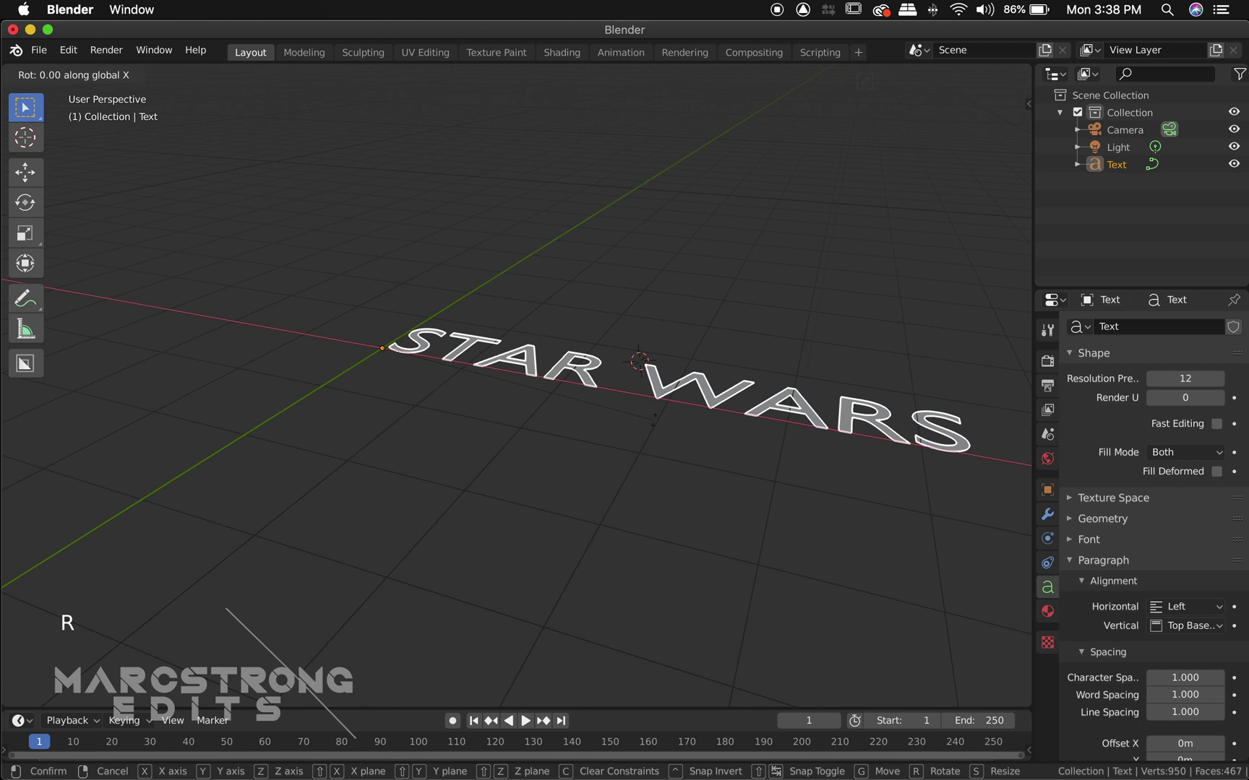
pyautogui.write('90')
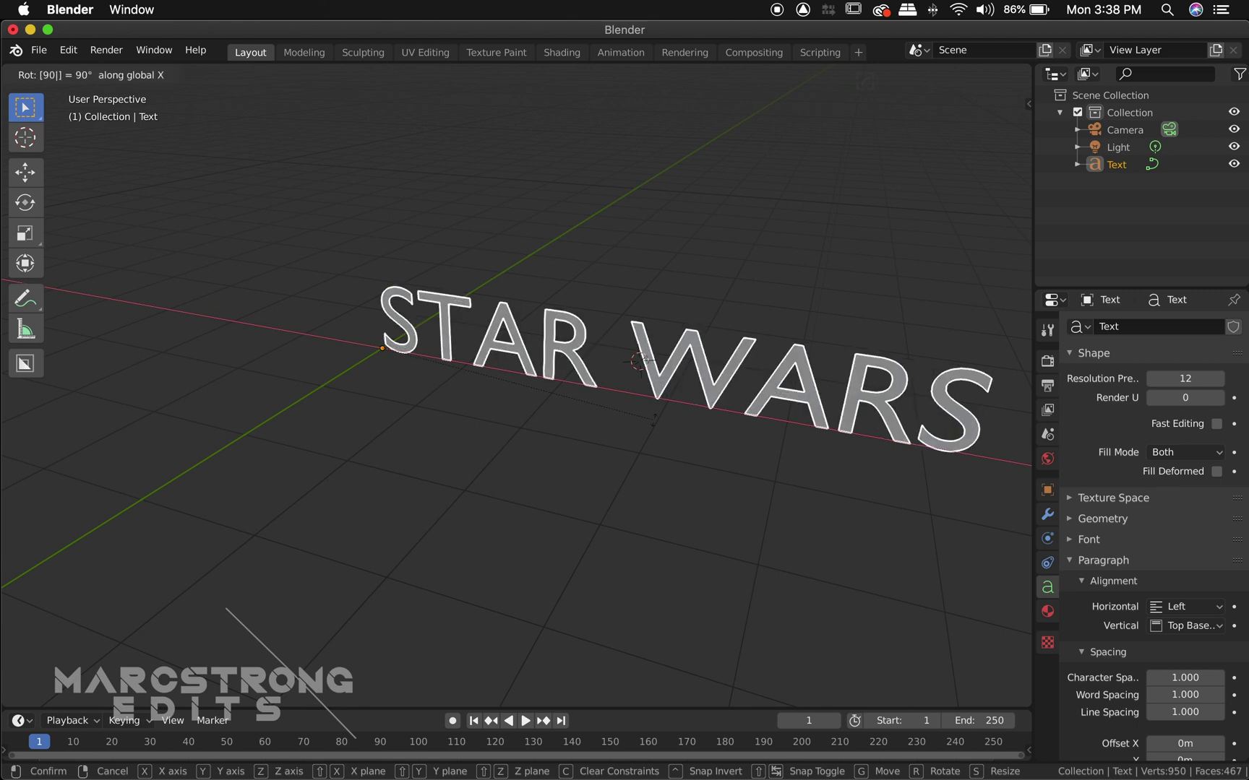
pyautogui.press('Return')
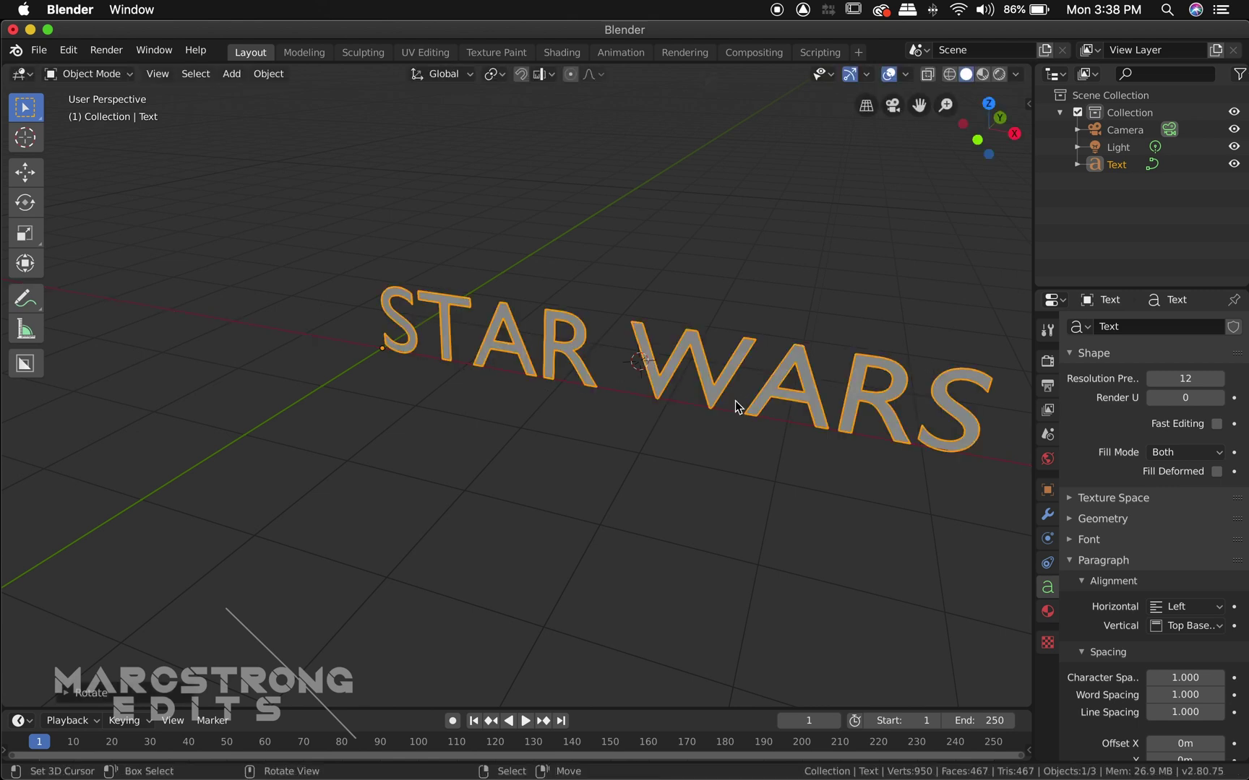
# Load Death Star.otf from the death_star folder as the text's regular font.
pyautogui.keyDown('shift'); pyautogui.hscroll(4, 734, 402); pyautogui.keyUp('shift')
pyautogui.scroll(-5, 735, 401)
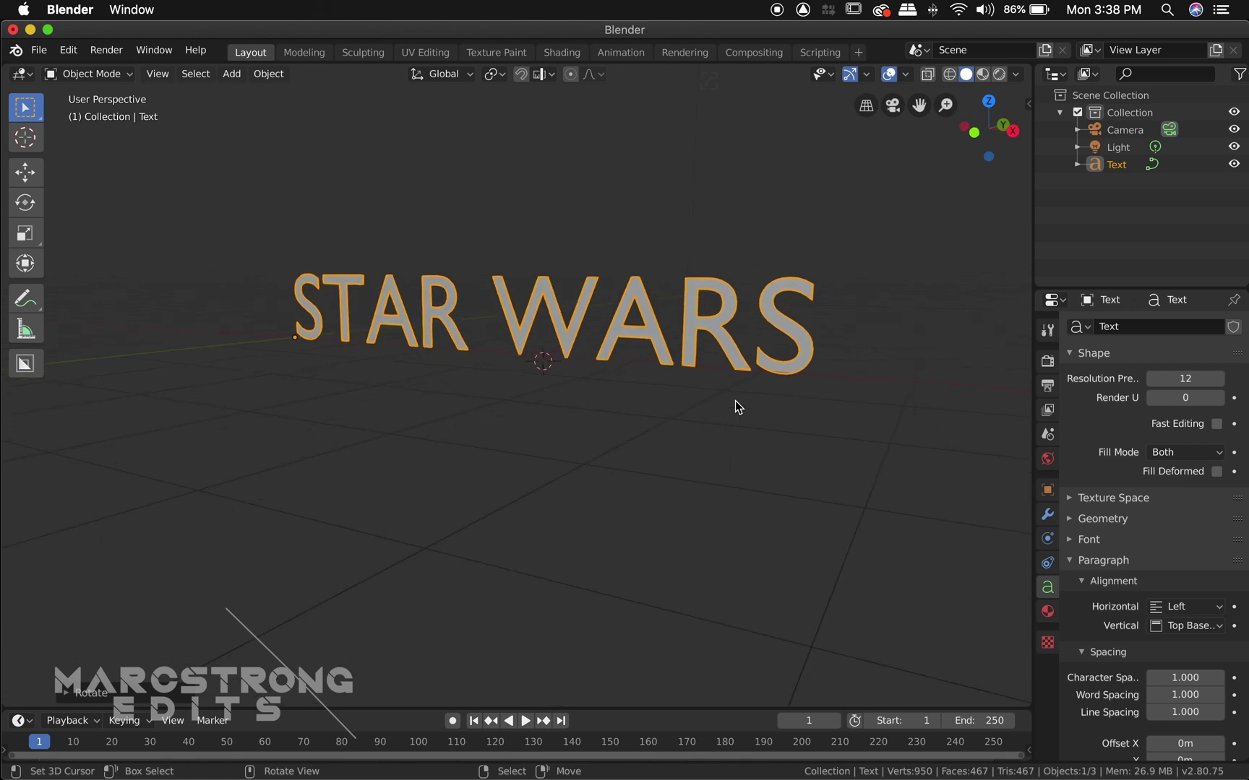
pyautogui.click(1071, 541)
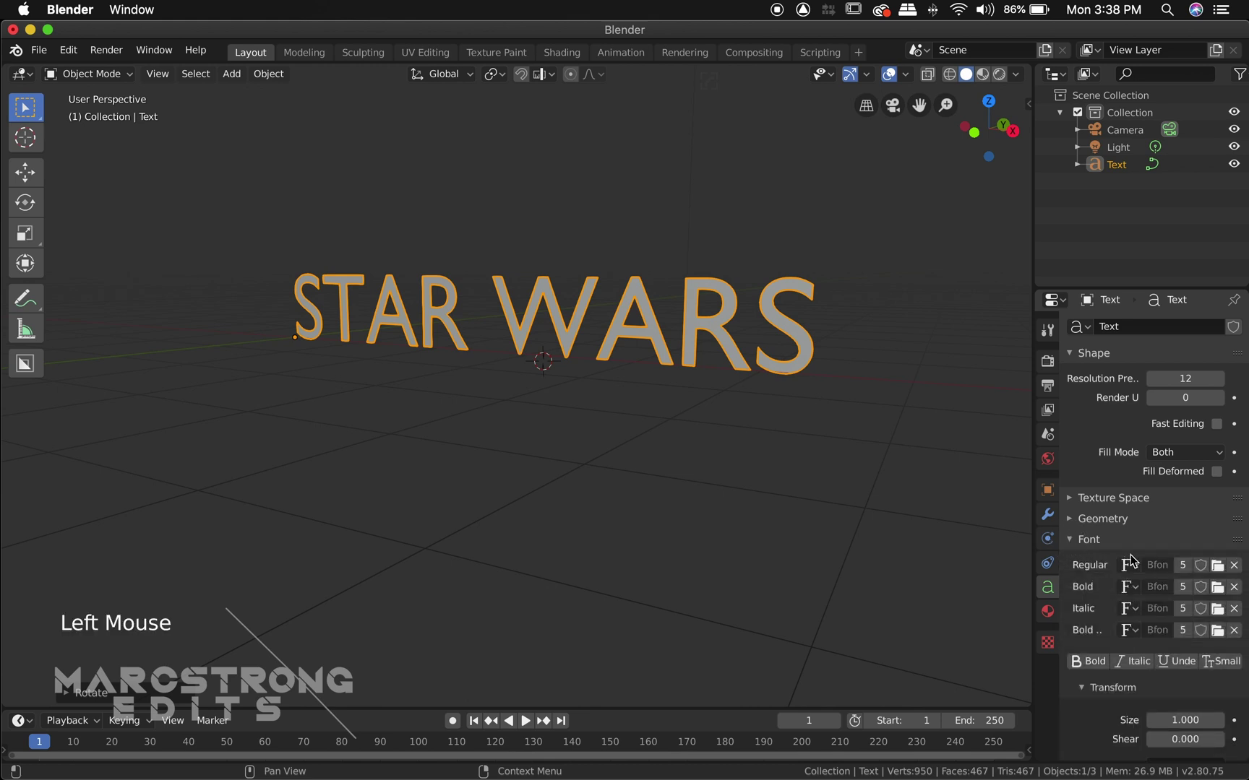
pyautogui.click(1218, 568)
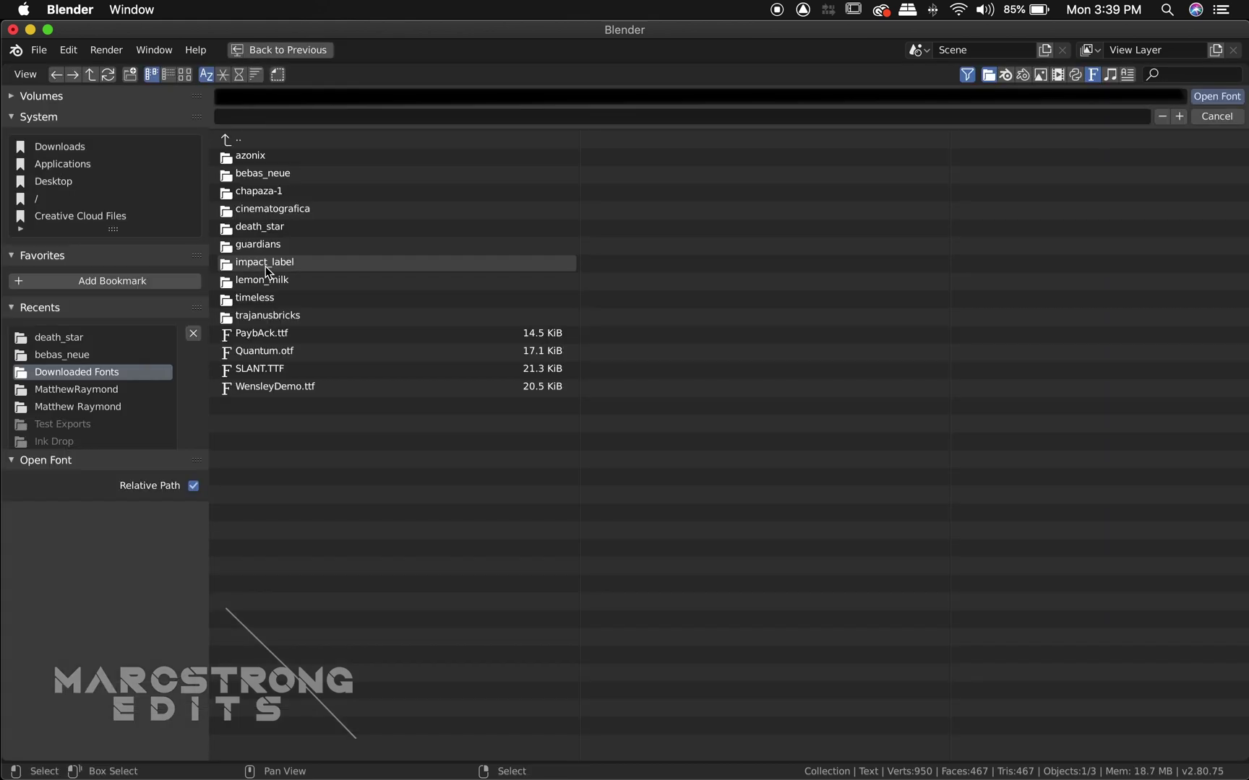
pyautogui.doubleClick(267, 227)
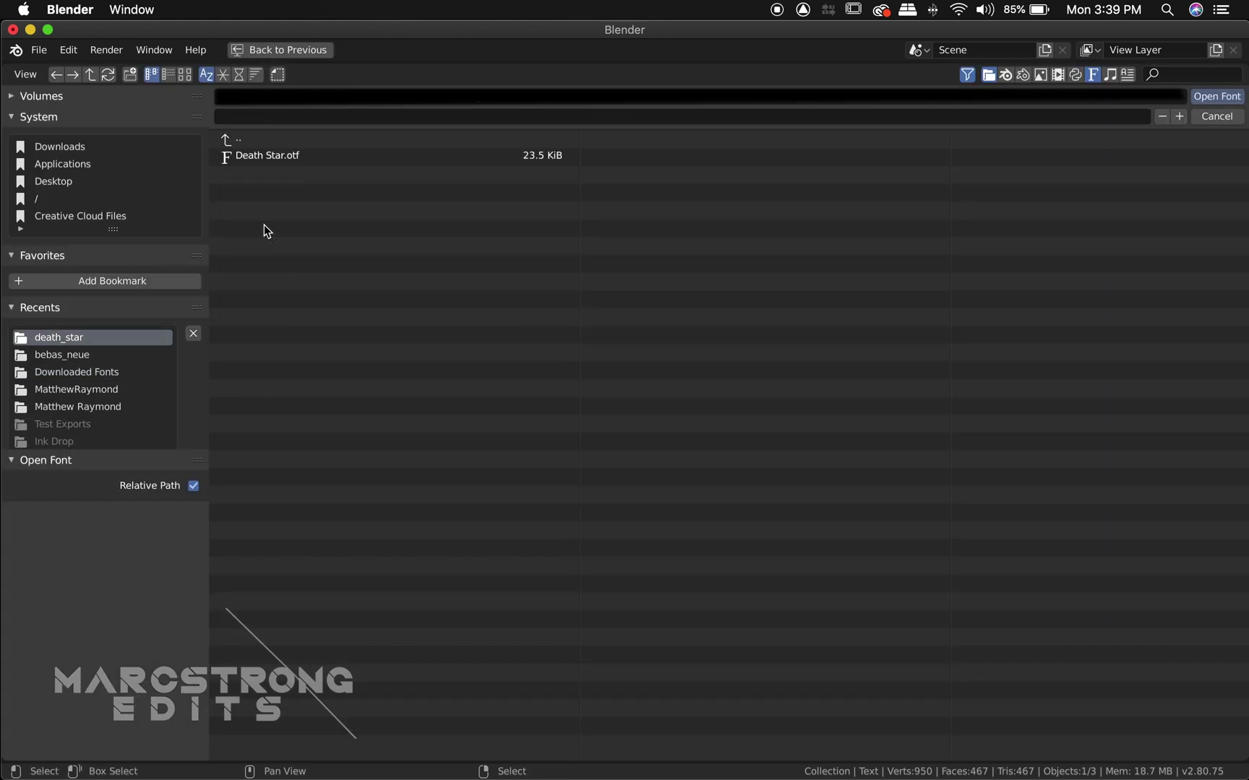
pyautogui.click(257, 156)
pyautogui.click(1211, 99)
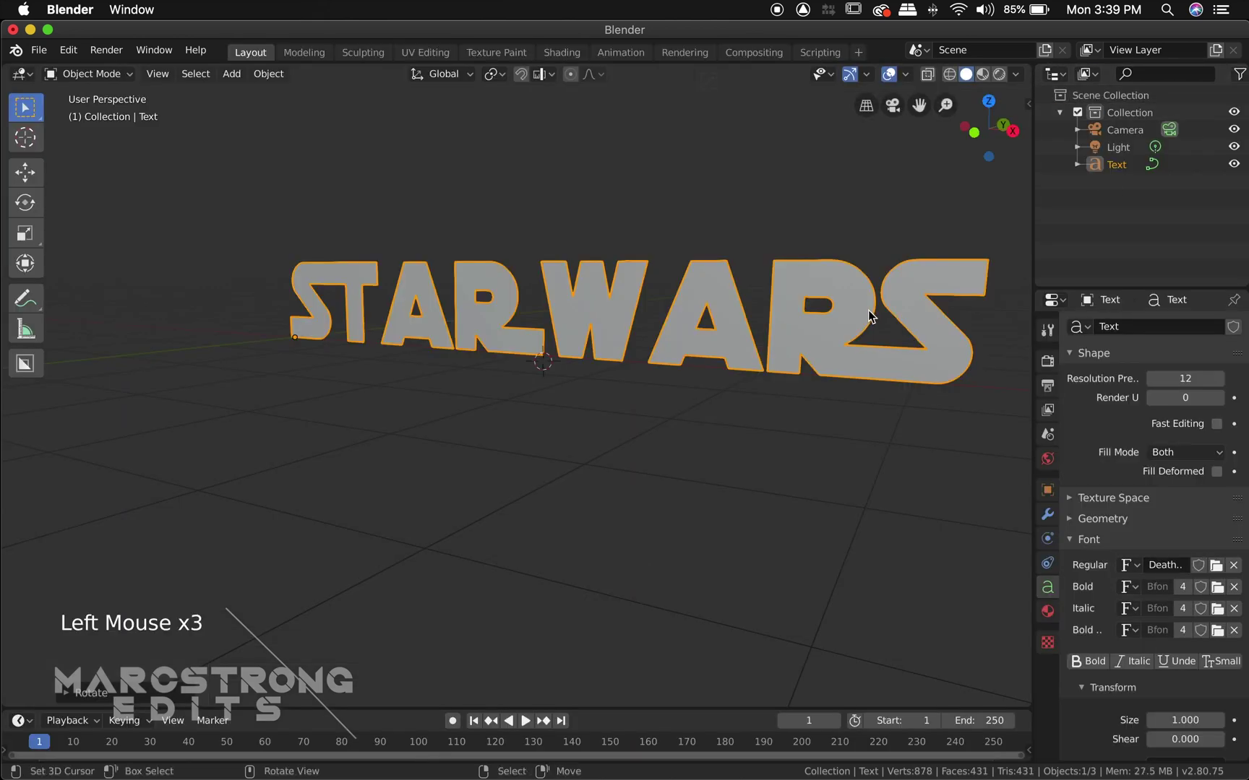
# Extrude the text geometry by 0.28 m.
pyautogui.hscroll(3, 858, 306)
pyautogui.hscroll(-2, 859, 307)
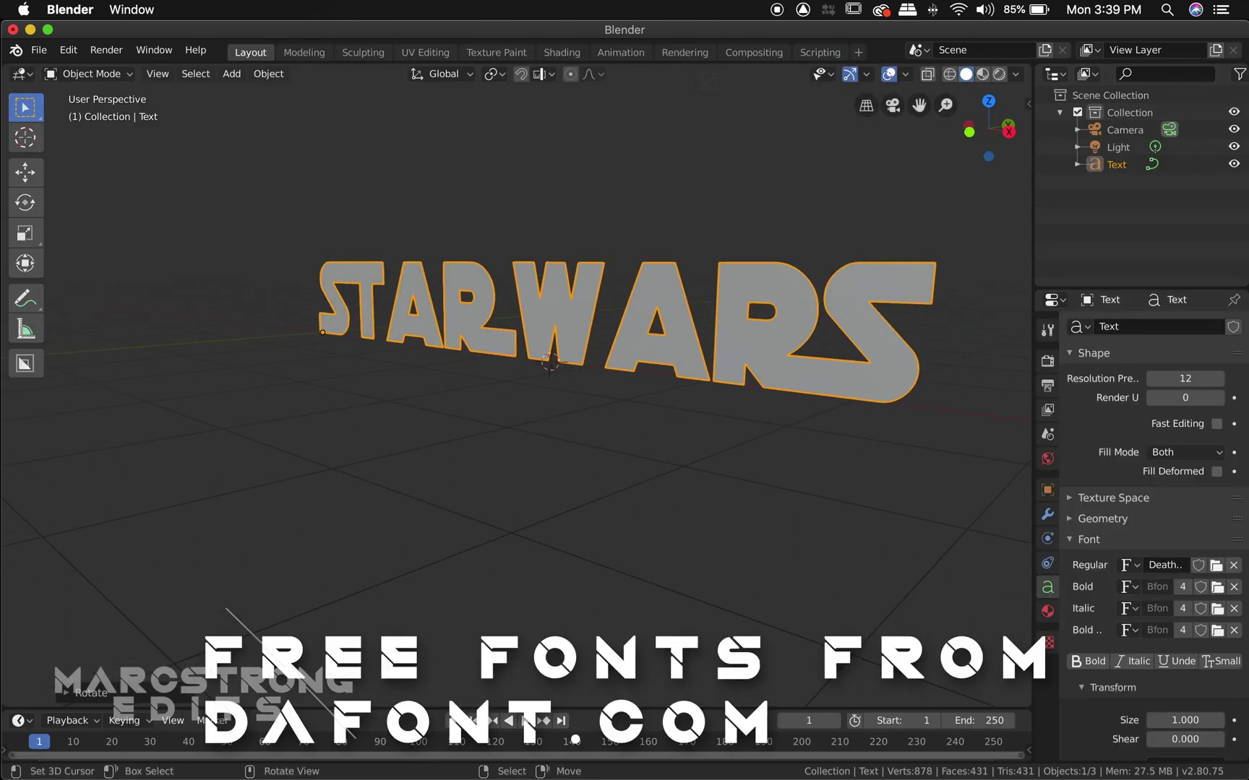
pyautogui.click(1075, 520)
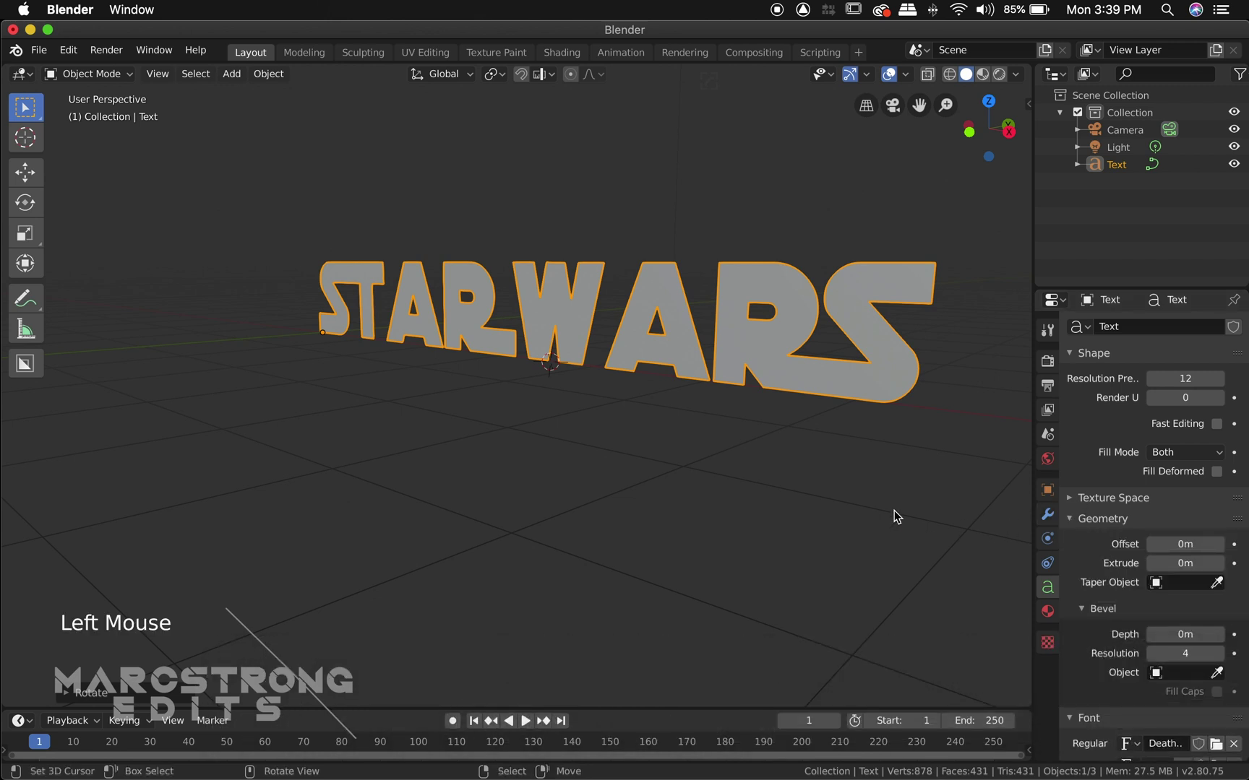
pyautogui.keyDown('shift'); pyautogui.hscroll(5, 865, 494); pyautogui.keyUp('shift')
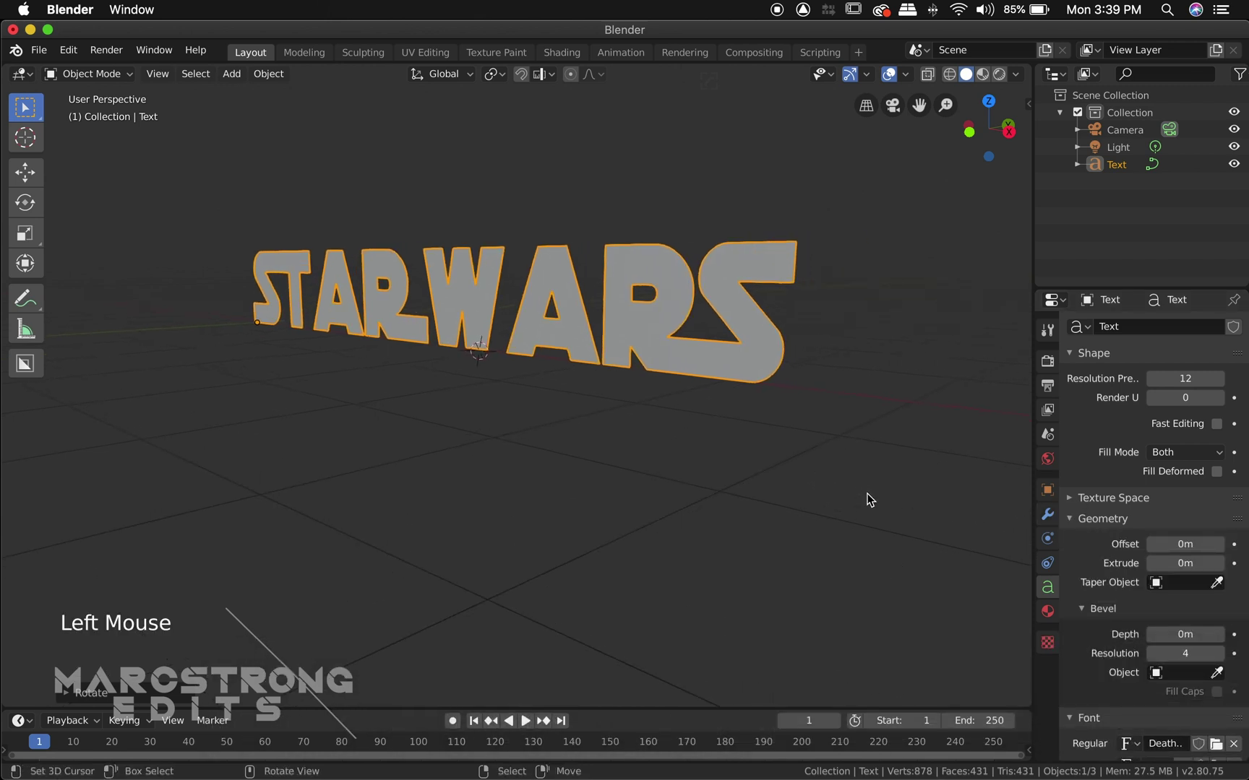
pyautogui.moveTo(1171, 563); pyautogui.dragTo(1228, 563)
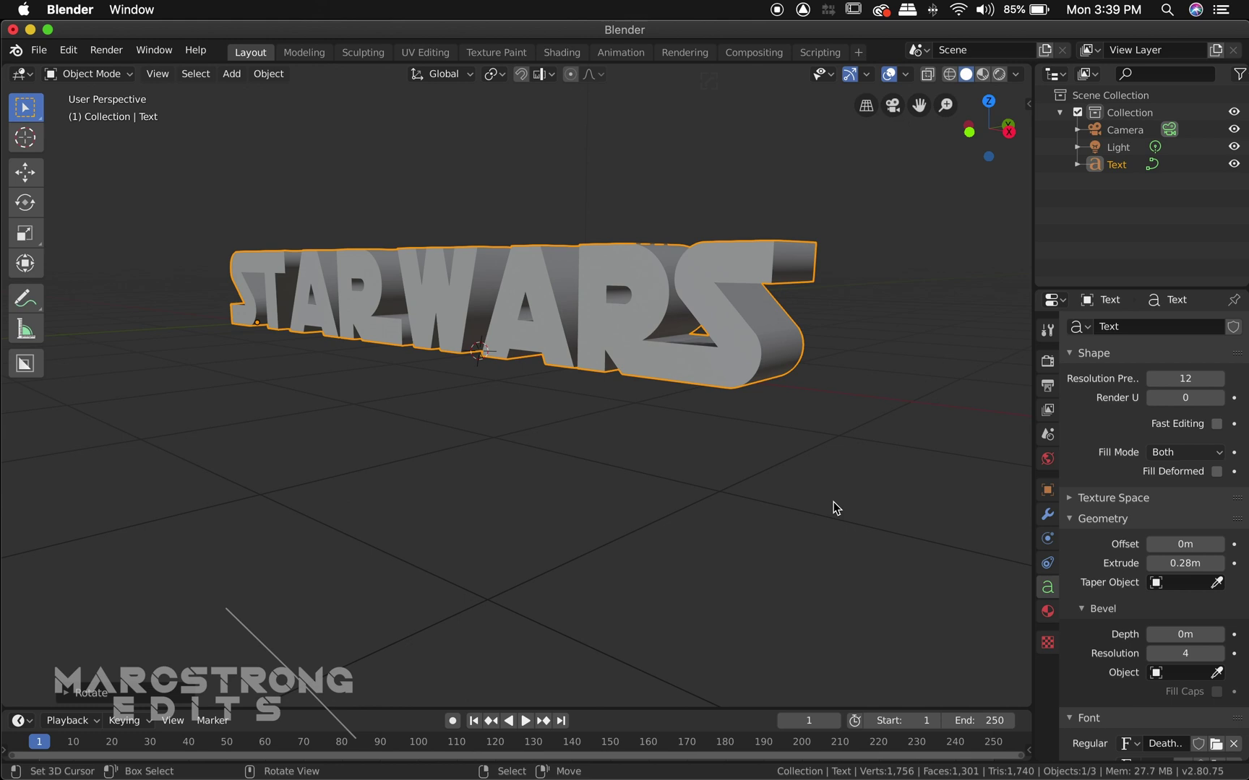
# Bevel the text's edges with a depth of 0.02 m and a resolution of 0.
pyautogui.hscroll(-5, 817, 491)
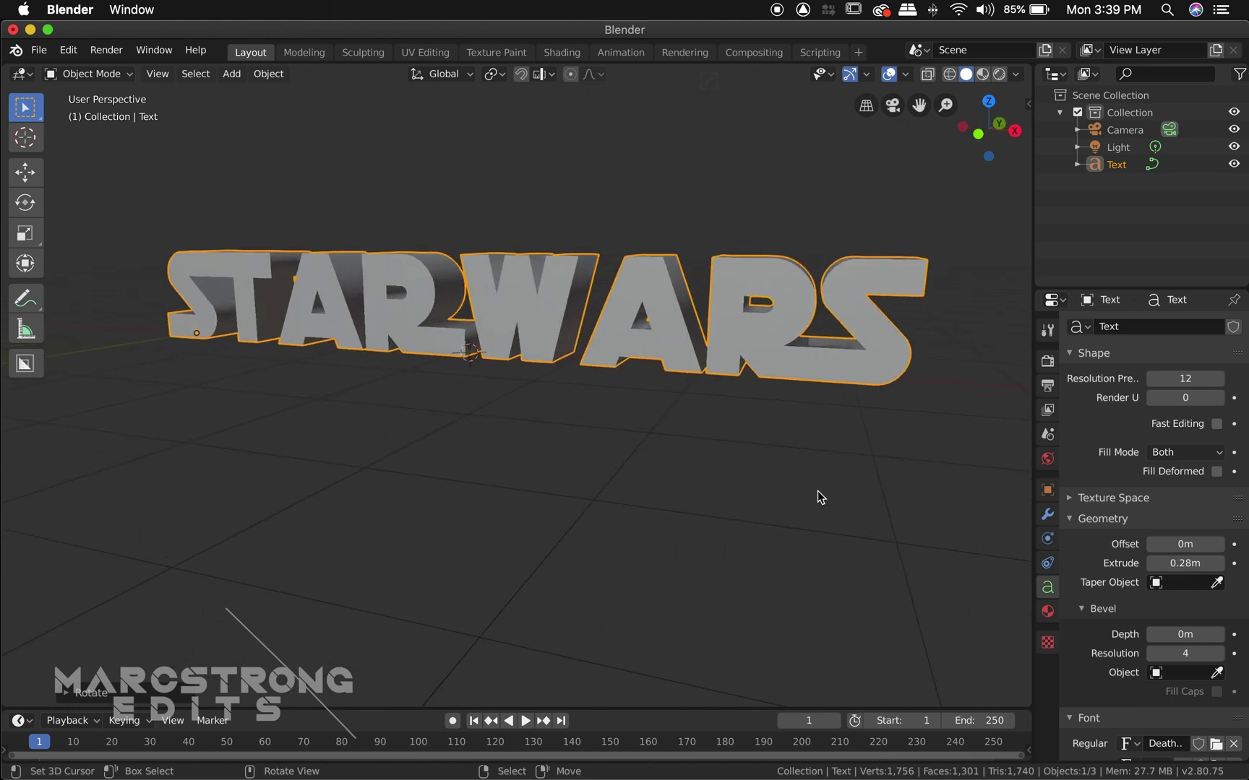
pyautogui.hscroll(10, 817, 491)
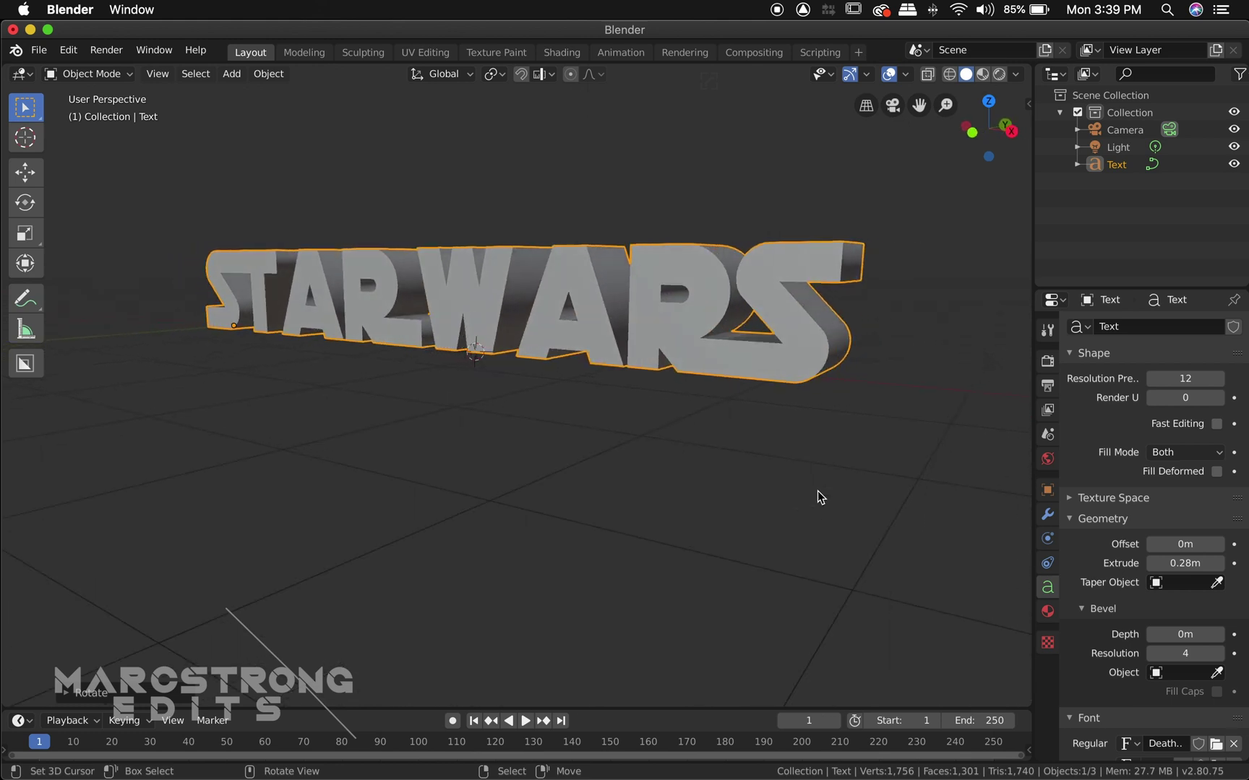
pyautogui.click(1220, 635)
pyautogui.click(1220, 636)
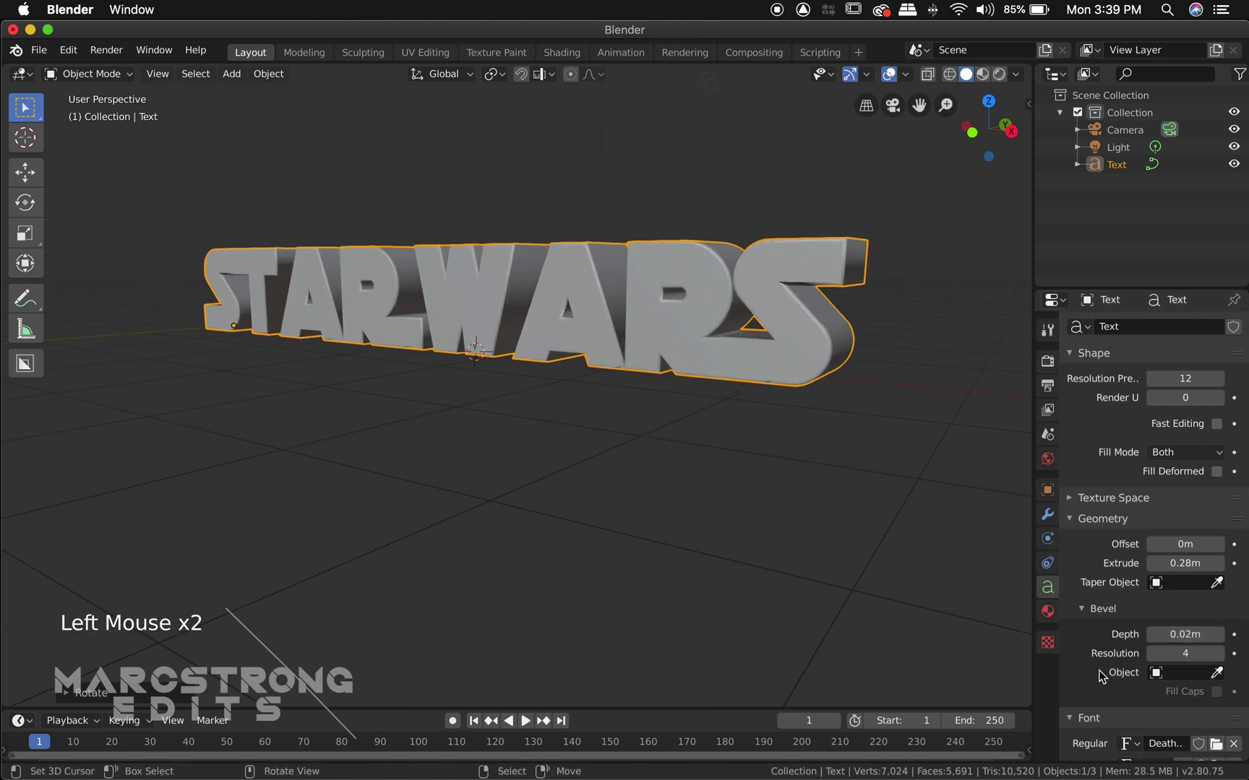
pyautogui.click(1155, 660)
pyautogui.click(1155, 653)
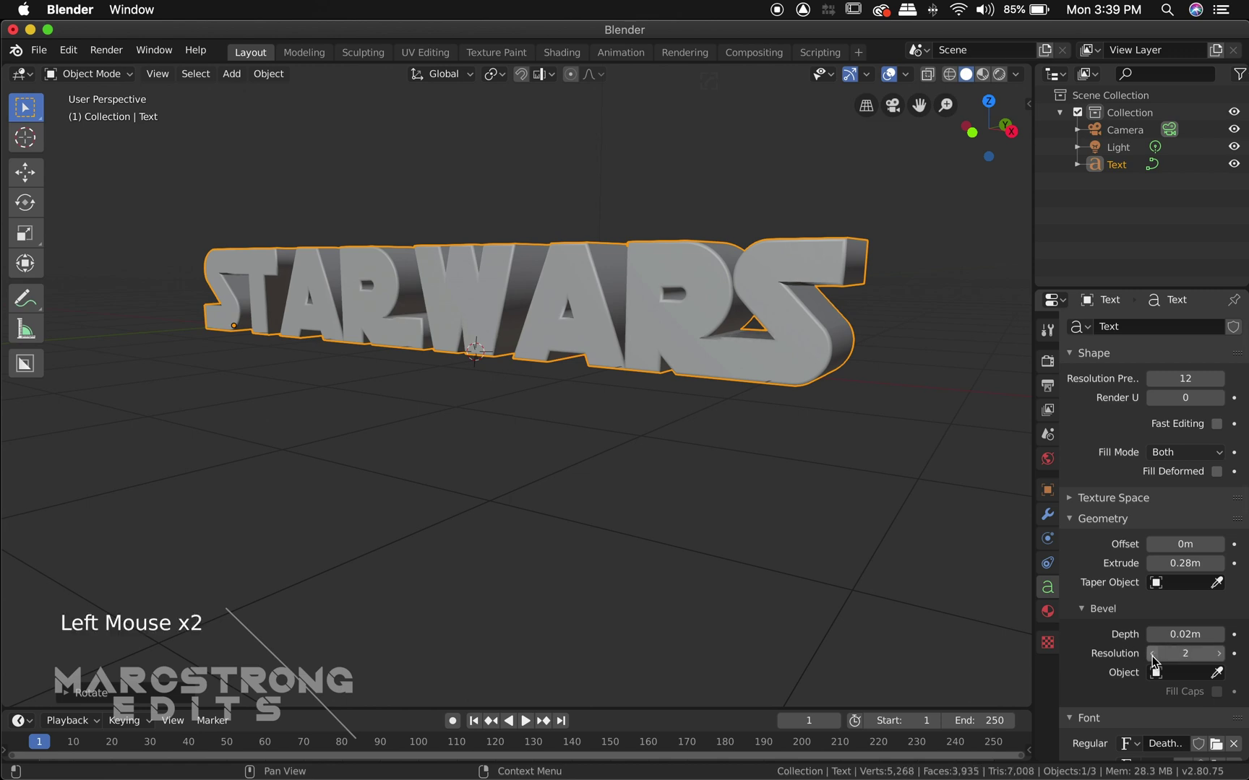
pyautogui.click(1155, 653)
pyautogui.click(1151, 654)
# Deselect the text and examine its extruded, bevelled letters from several angles and distances.
pyautogui.hscroll(-5, 828, 377)
pyautogui.scroll(-3, 828, 378)
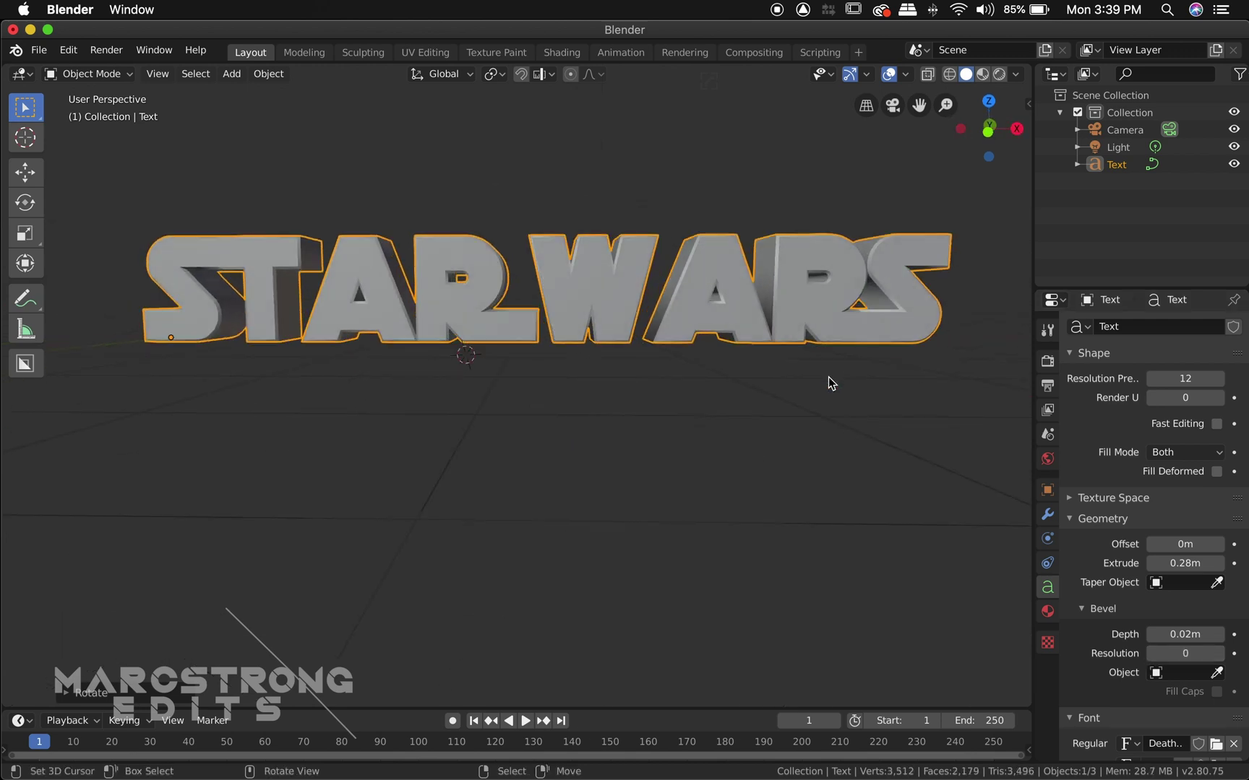
pyautogui.scroll(-5, 828, 377)
pyautogui.scroll(-4, 735, 362)
pyautogui.scroll(4, 734, 362)
pyautogui.rightClick(214, 230)
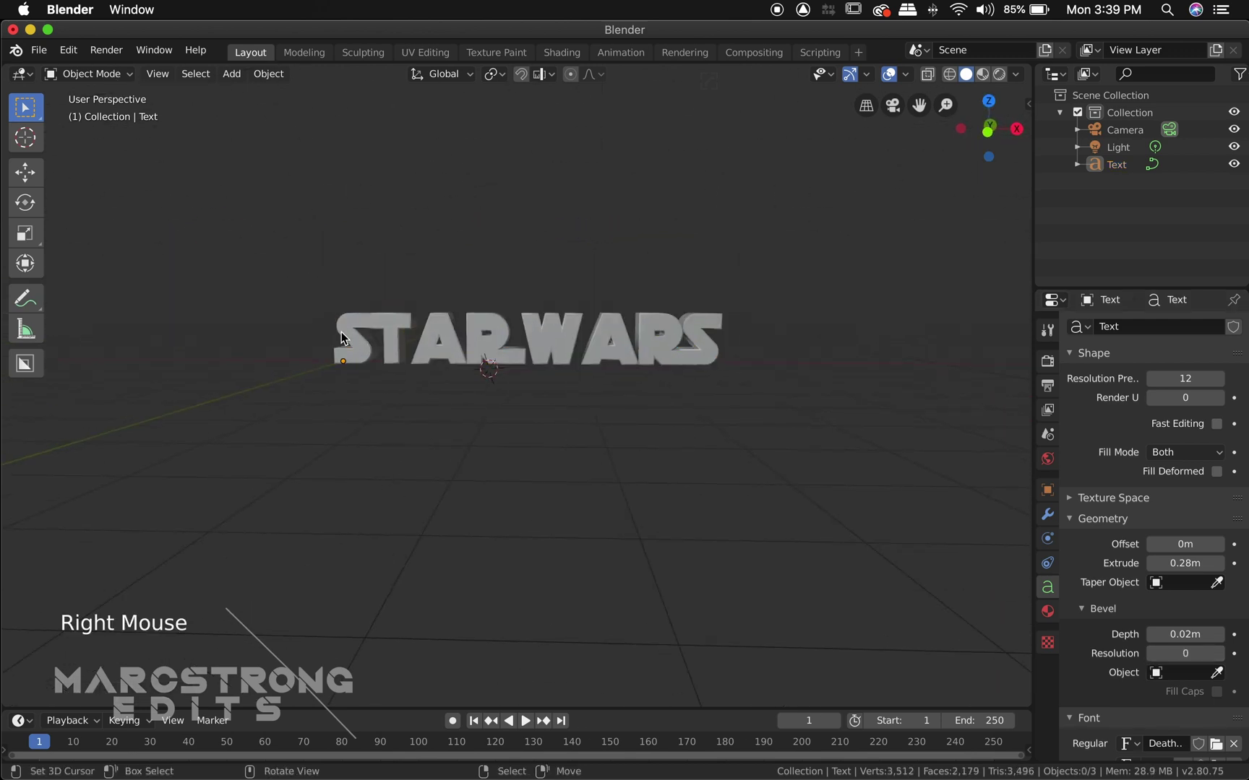
pyautogui.hscroll(4, 319, 330)
pyautogui.scroll(3, 308, 325)
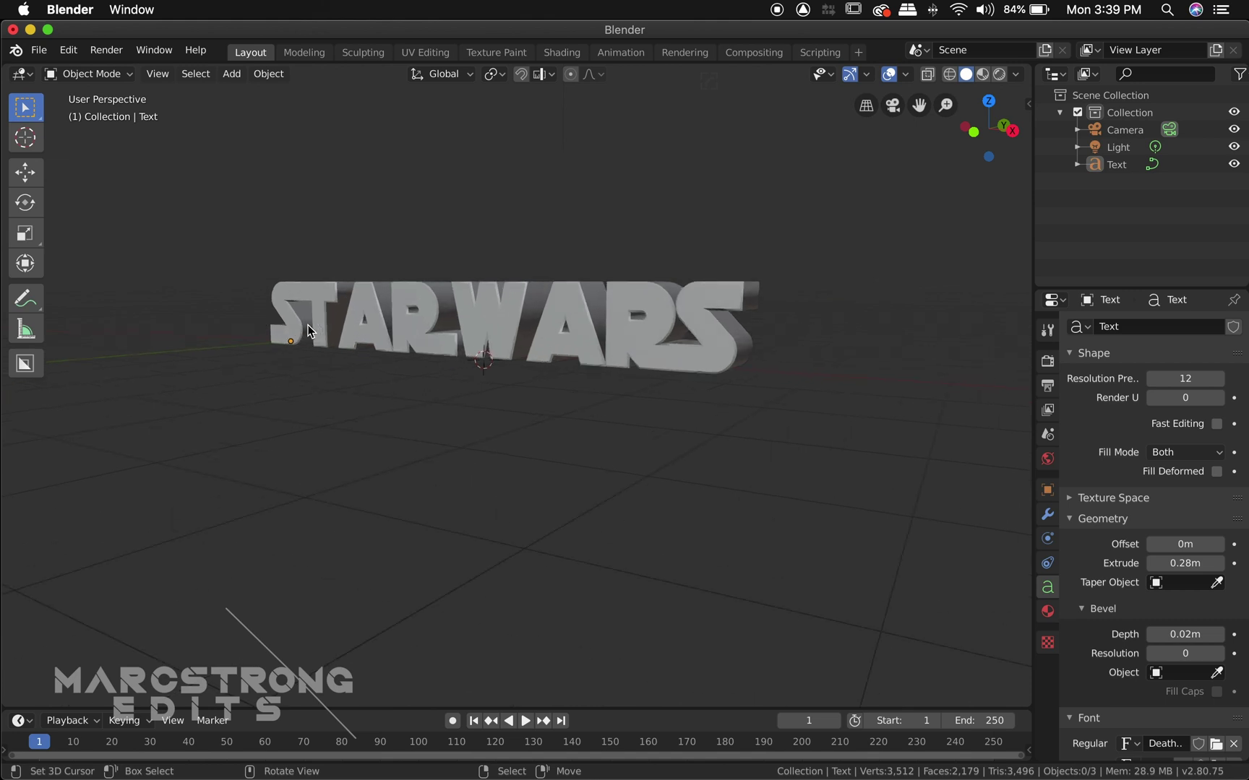
pyautogui.scroll(3, 311, 332)
# Add a new material to the STAR WARS text and name it "TEXT COLOR 1".
pyautogui.rightClick(310, 340)
pyautogui.click(1047, 611)
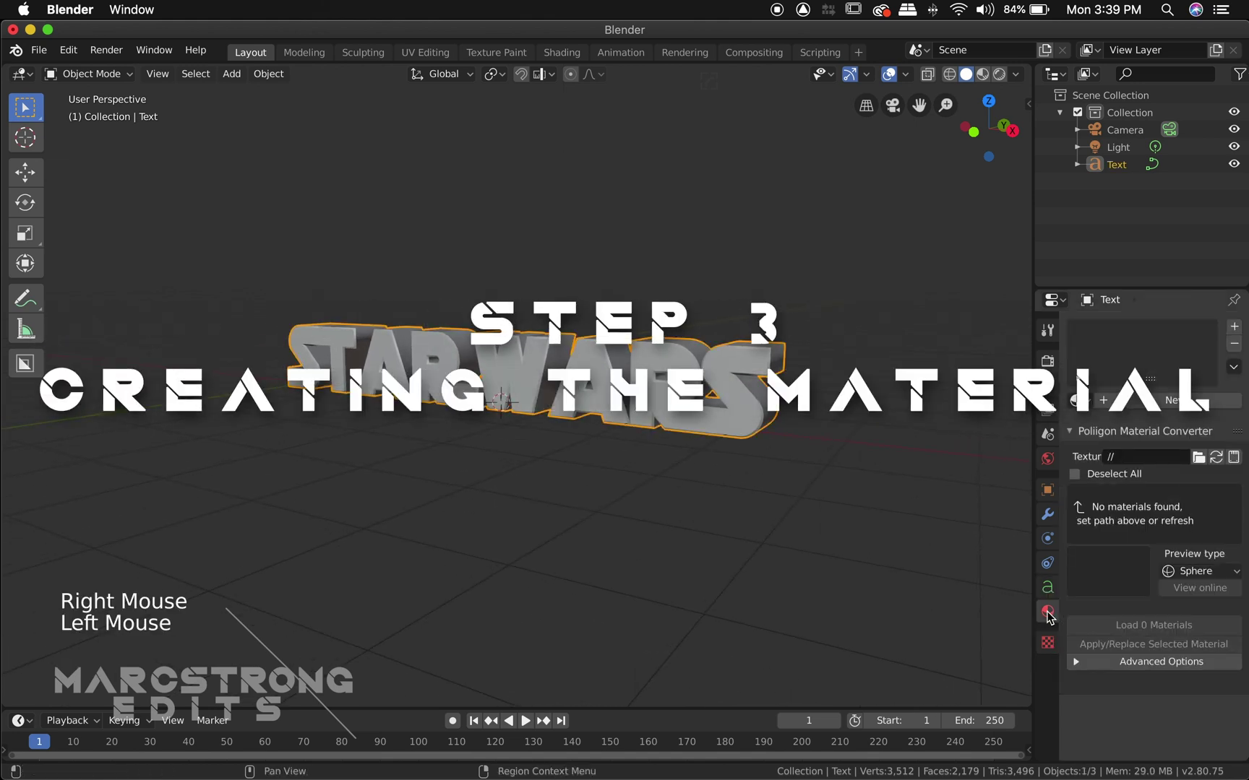
pyautogui.click(1121, 400)
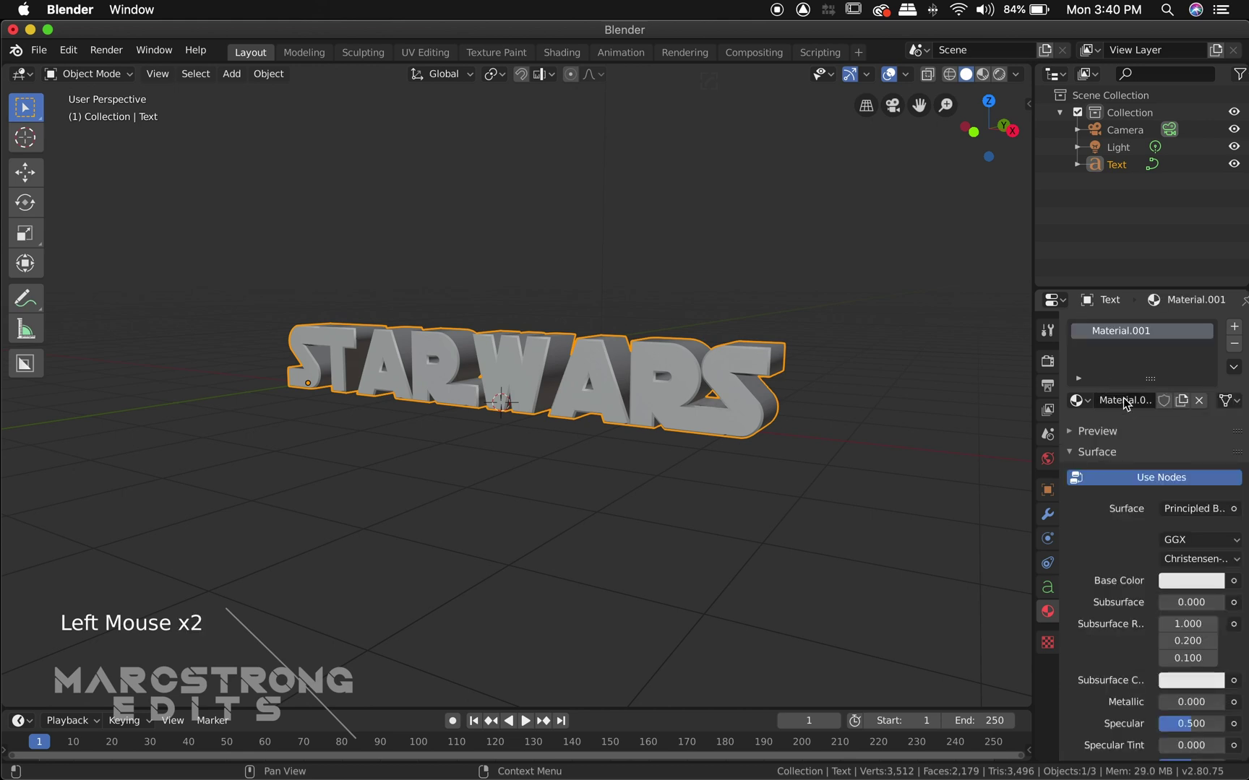
pyautogui.click(1121, 400)
pyautogui.doubleClick(1120, 399)
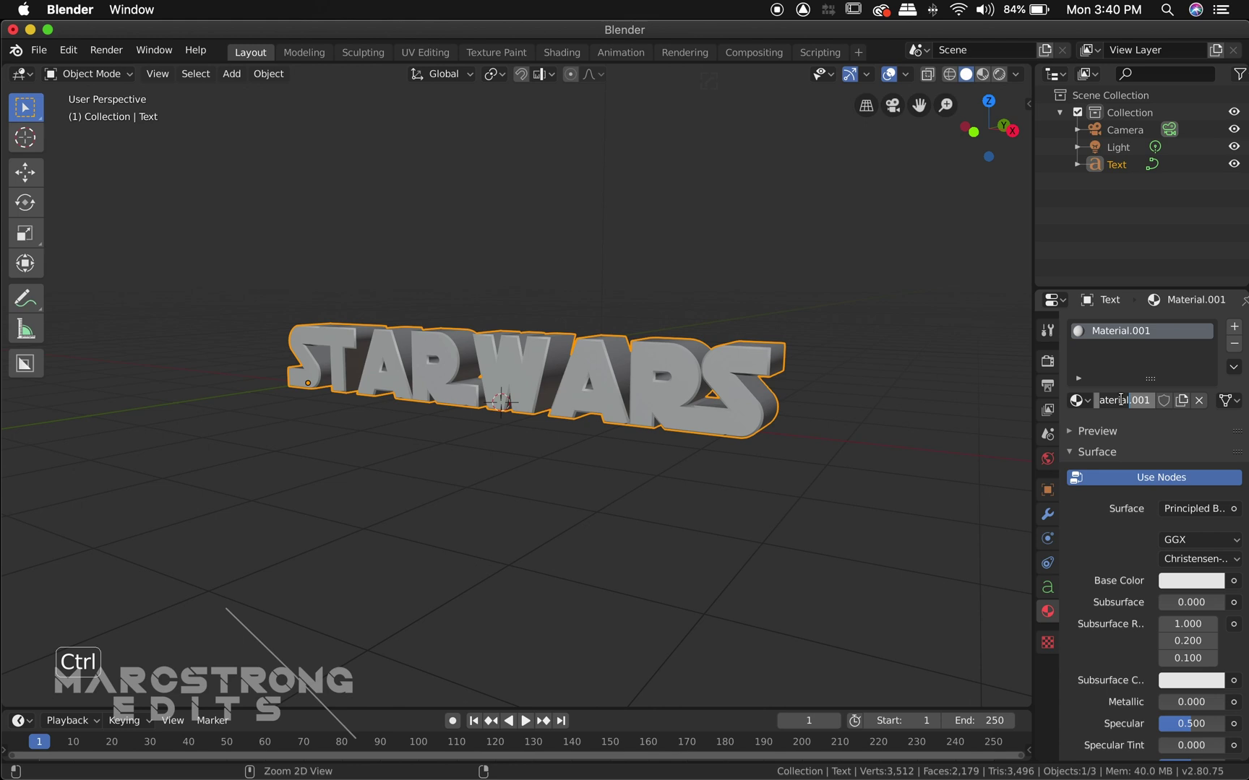
pyautogui.hotkey('ctrl', 'a')
pyautogui.press('BackSpace')
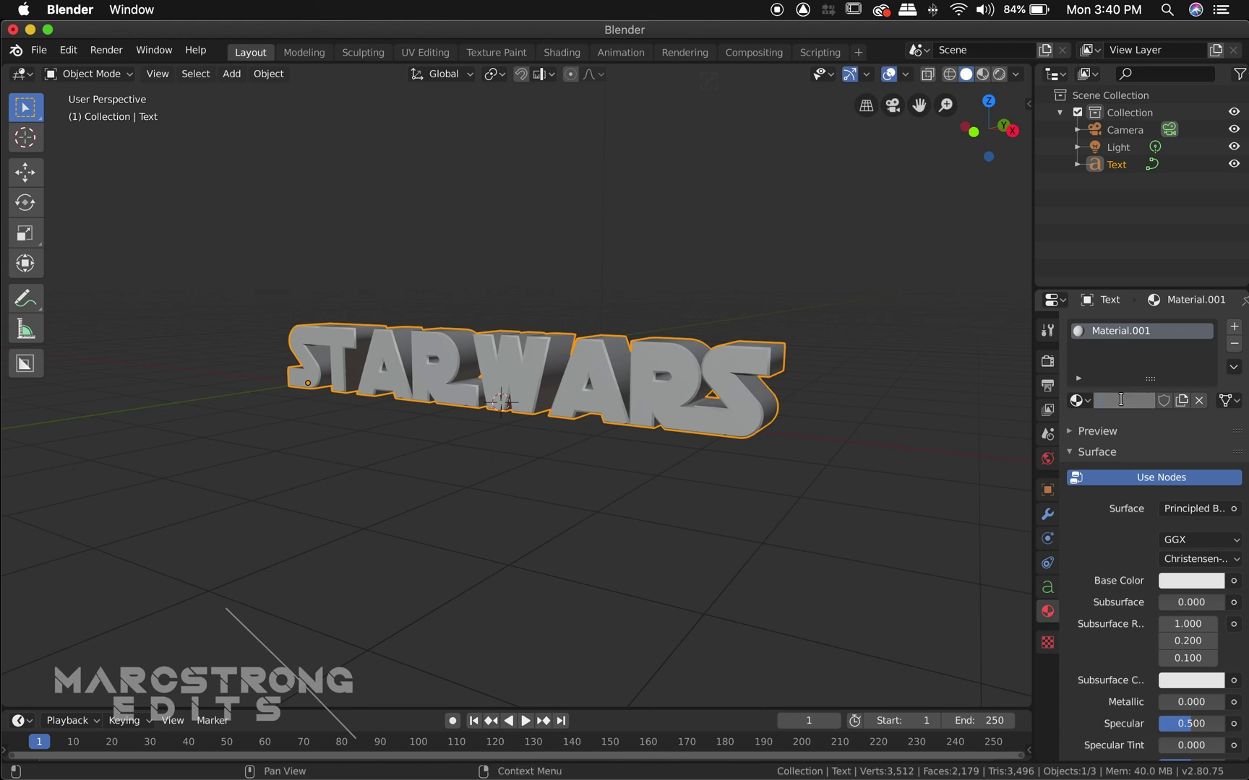
pyautogui.write('TEXT COLOR')
pyautogui.write(' 1')
pyautogui.press('Return')
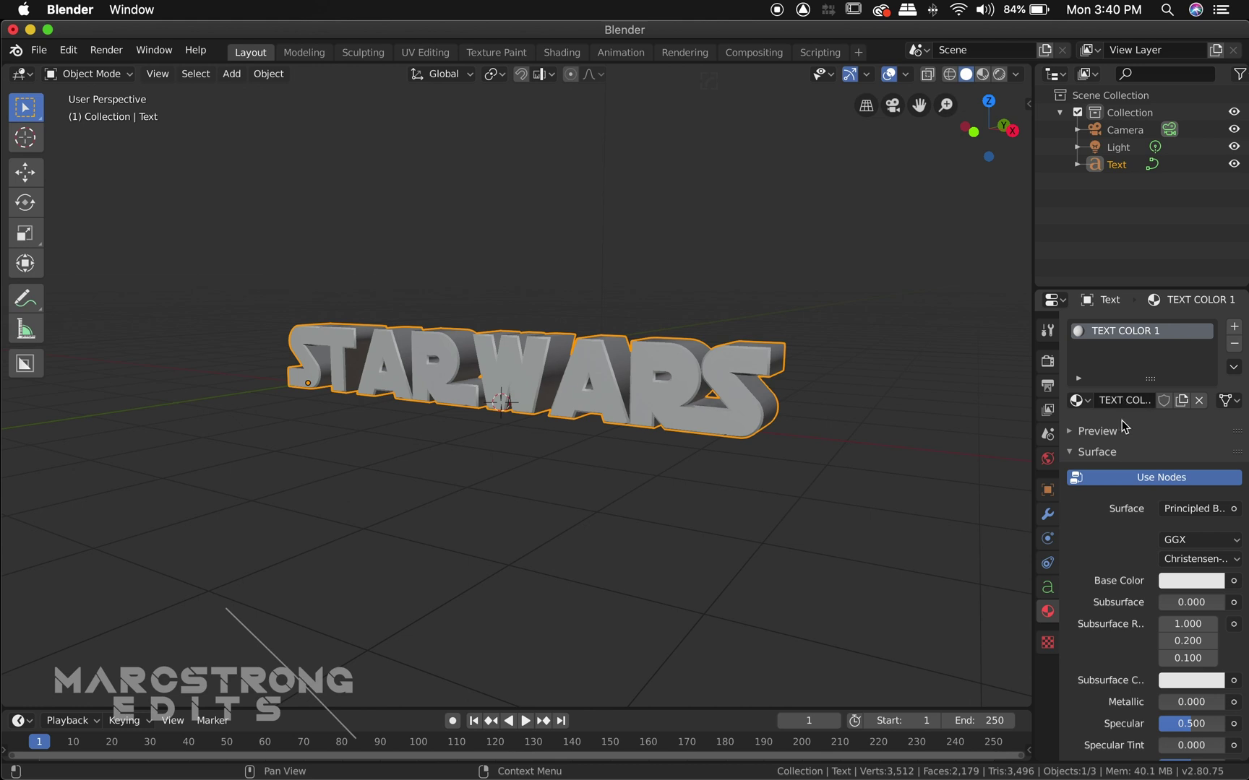
# Give the TEXT COLOR 1 material a yellow base color and display the viewport in LookDev shading.
pyautogui.click(1168, 581)
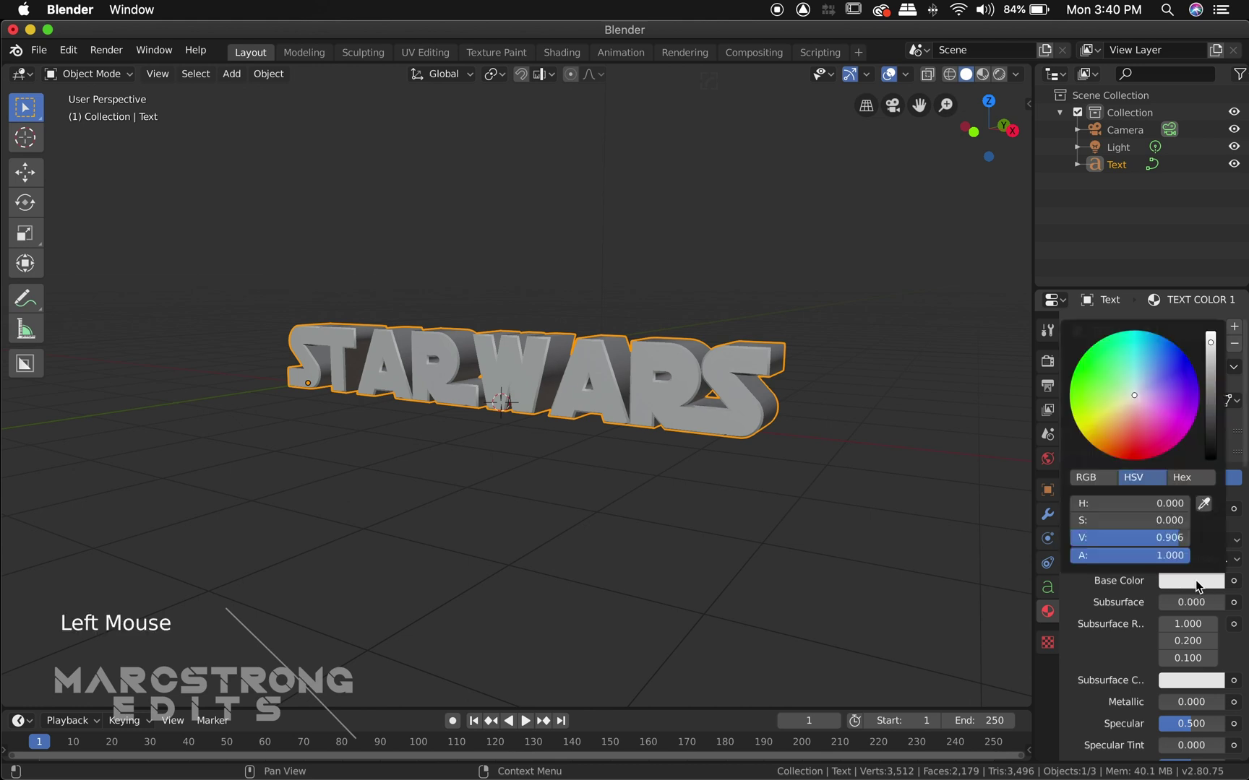
pyautogui.moveTo(1111, 417); pyautogui.dragTo(1089, 427)
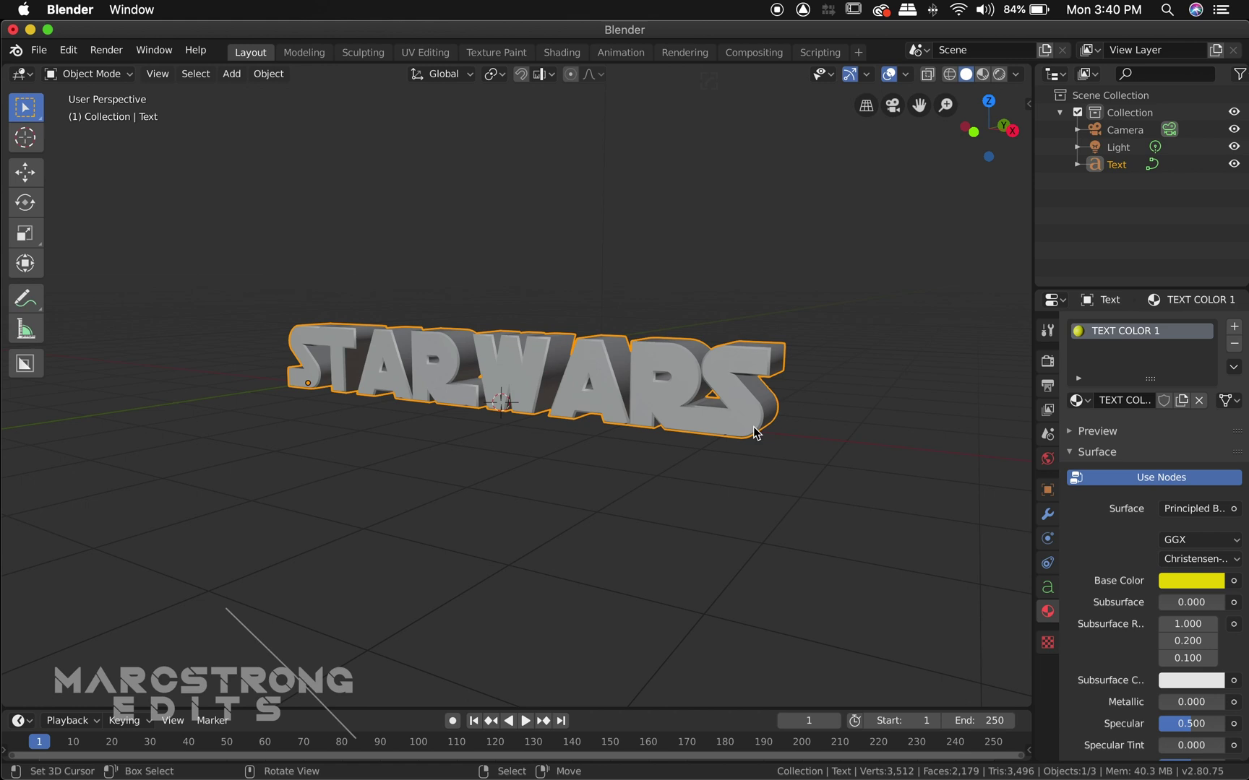
pyautogui.click(983, 75)
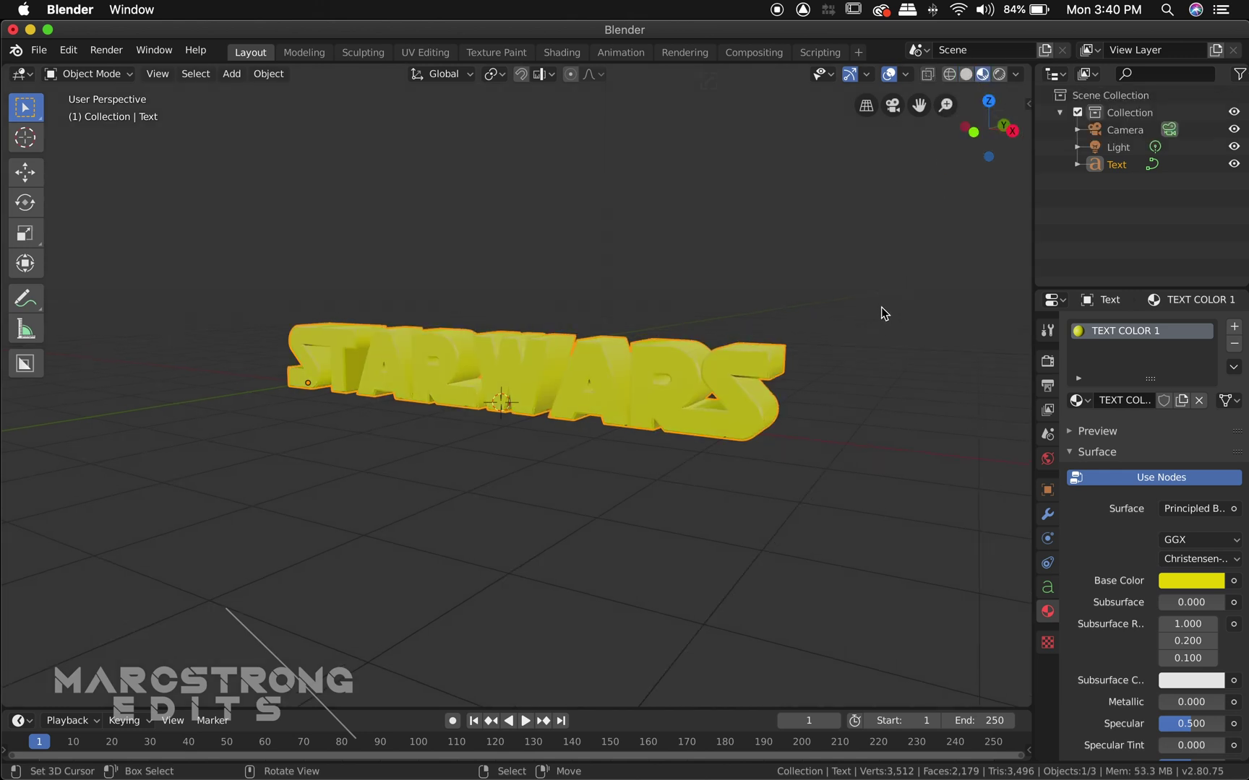
pyautogui.hscroll(-5, 881, 308)
pyautogui.hscroll(-5, 881, 309)
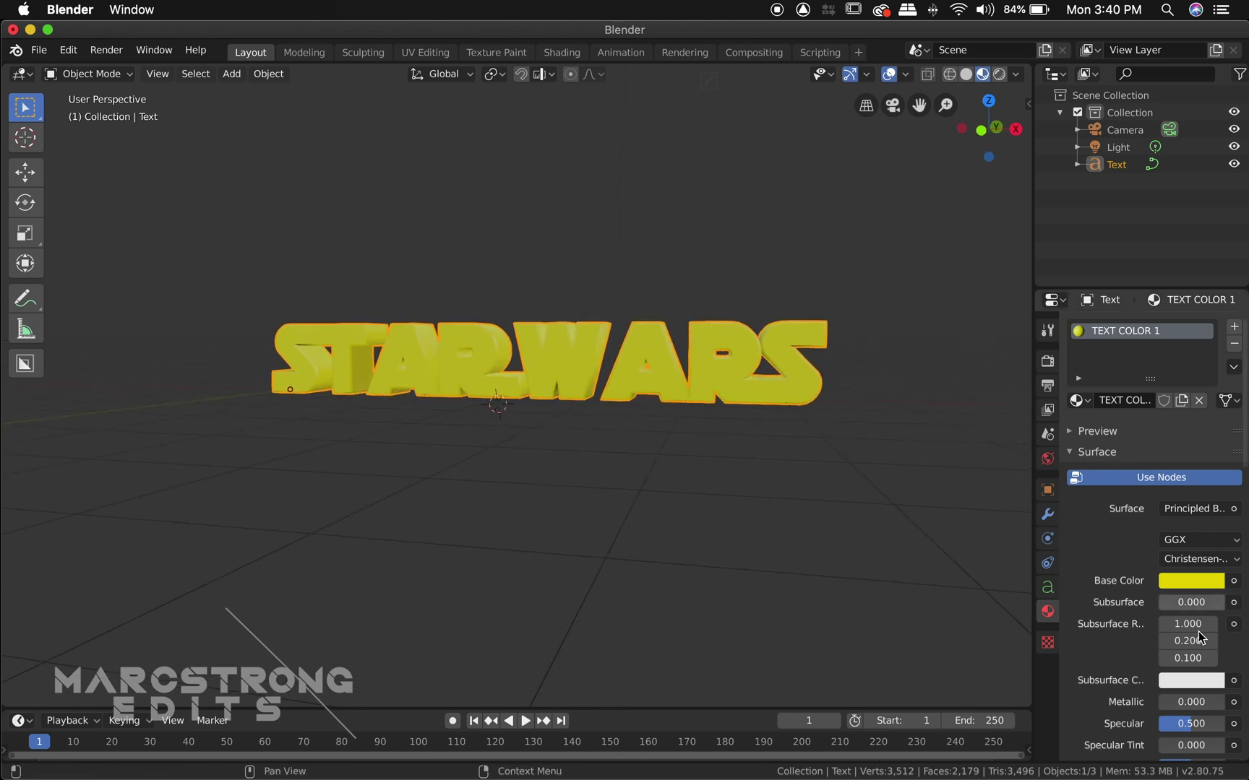
# Widen the Properties editor so the material's setting names are fully readable, and deselect the STAR WARS text.
pyautogui.scroll(-1, 1104, 645)
pyautogui.scroll(-5, 1103, 645)
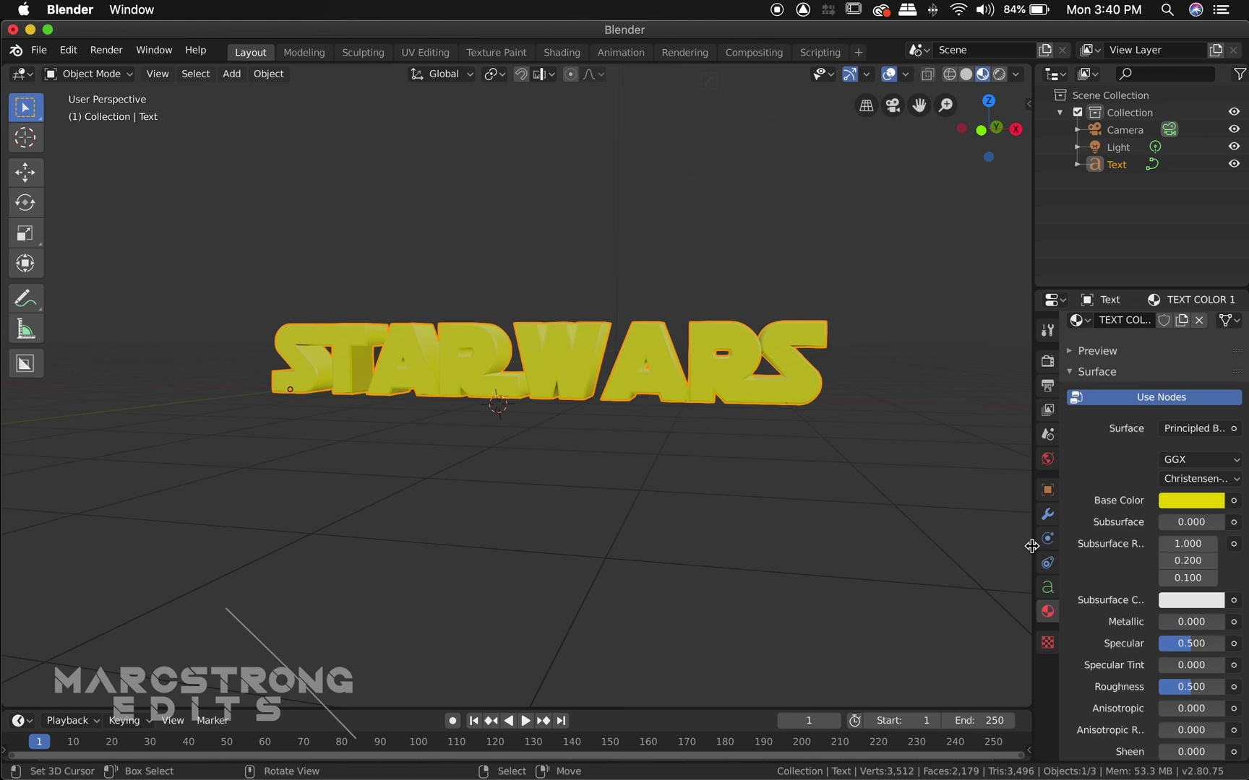
pyautogui.moveTo(1031, 546); pyautogui.dragTo(907, 566)
pyautogui.scroll(-4, 1000, 600)
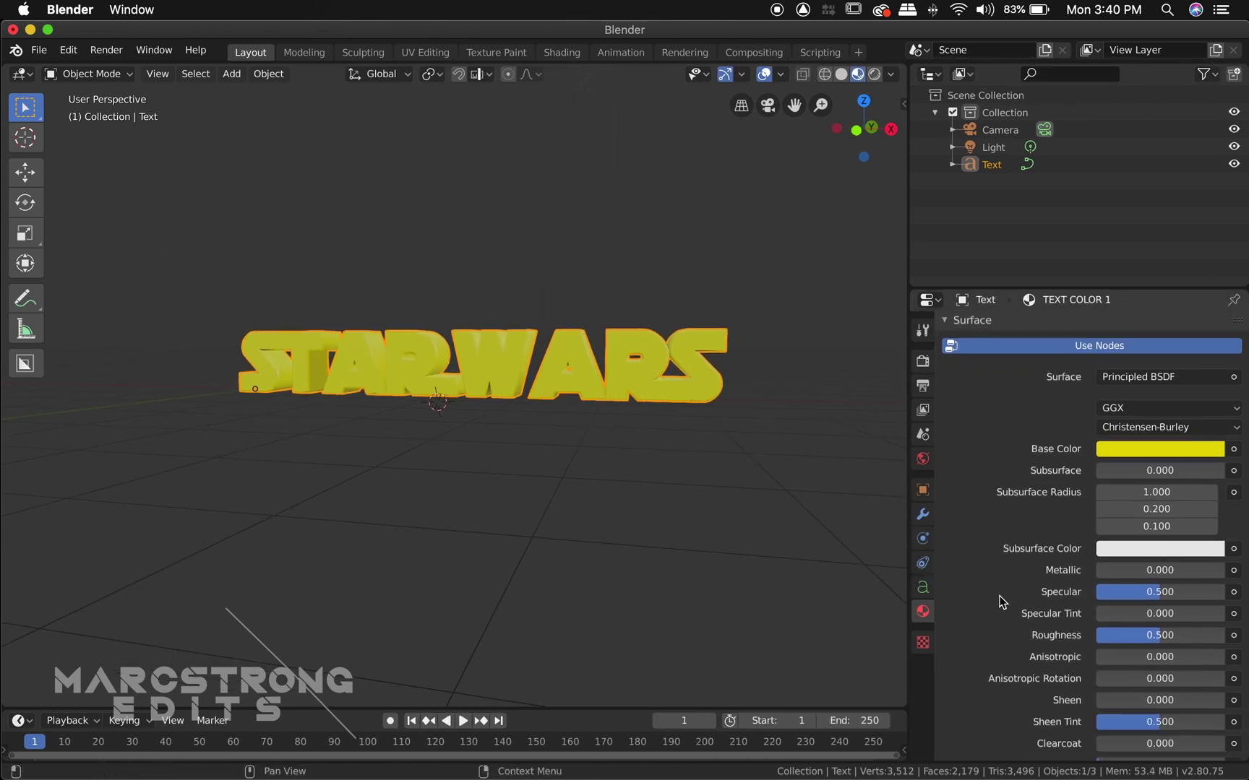
pyautogui.scroll(-5, 1000, 599)
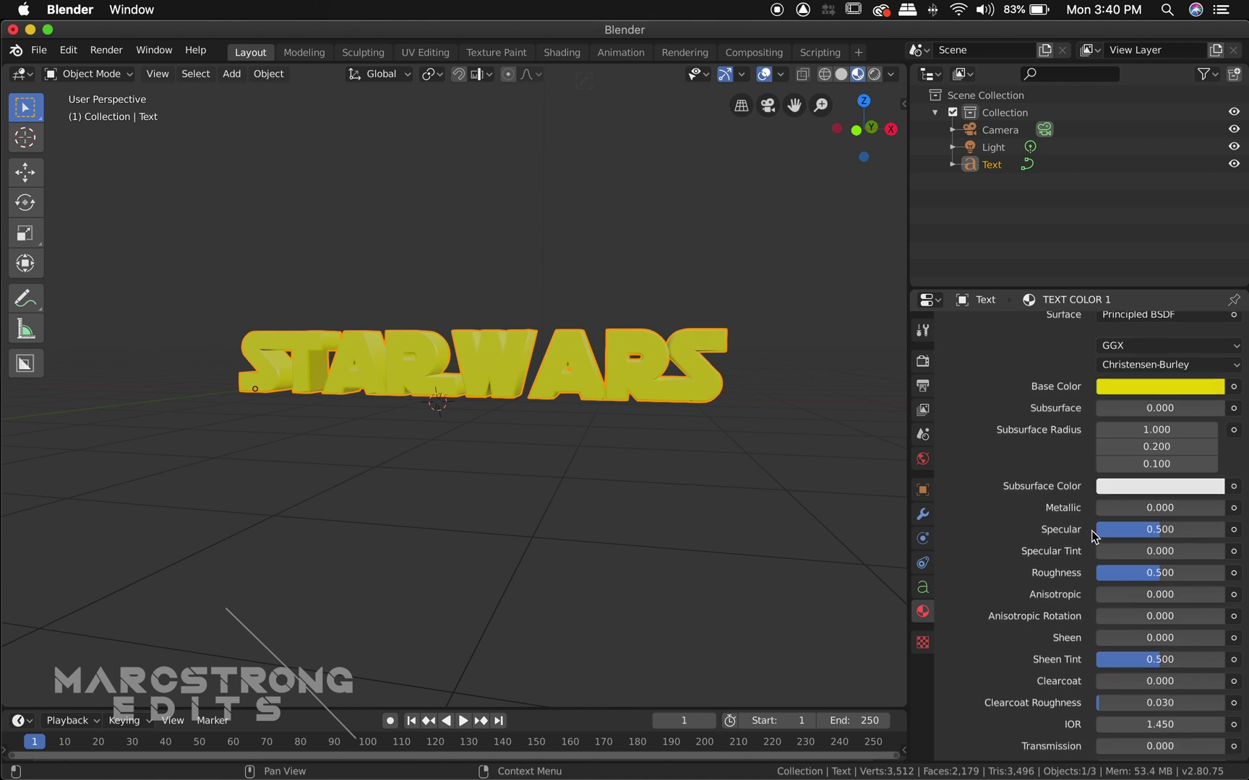
pyautogui.rightClick(713, 465)
# Set the yellow material's Metallic to 0.640, Specular to 0.753 and Roughness to 0.287.
pyautogui.click(1103, 514)
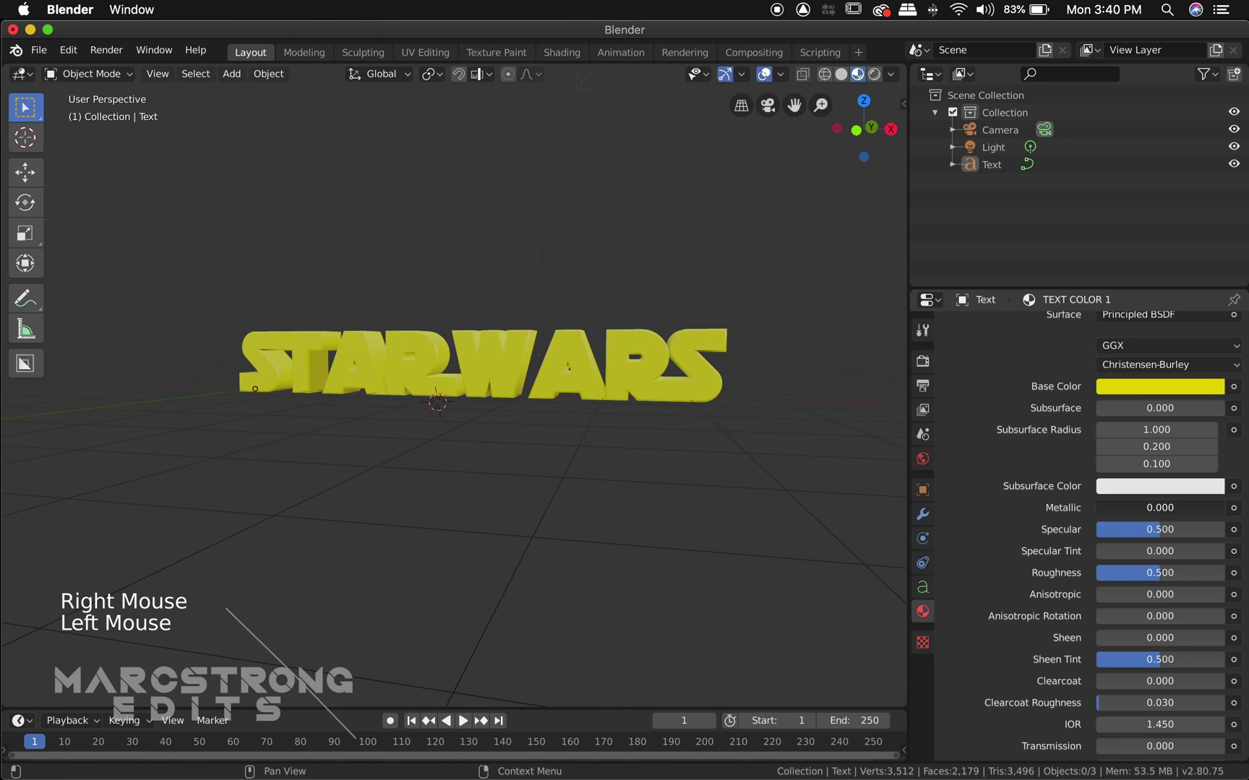
pyautogui.moveTo(1104, 508); pyautogui.dragTo(1204, 508)
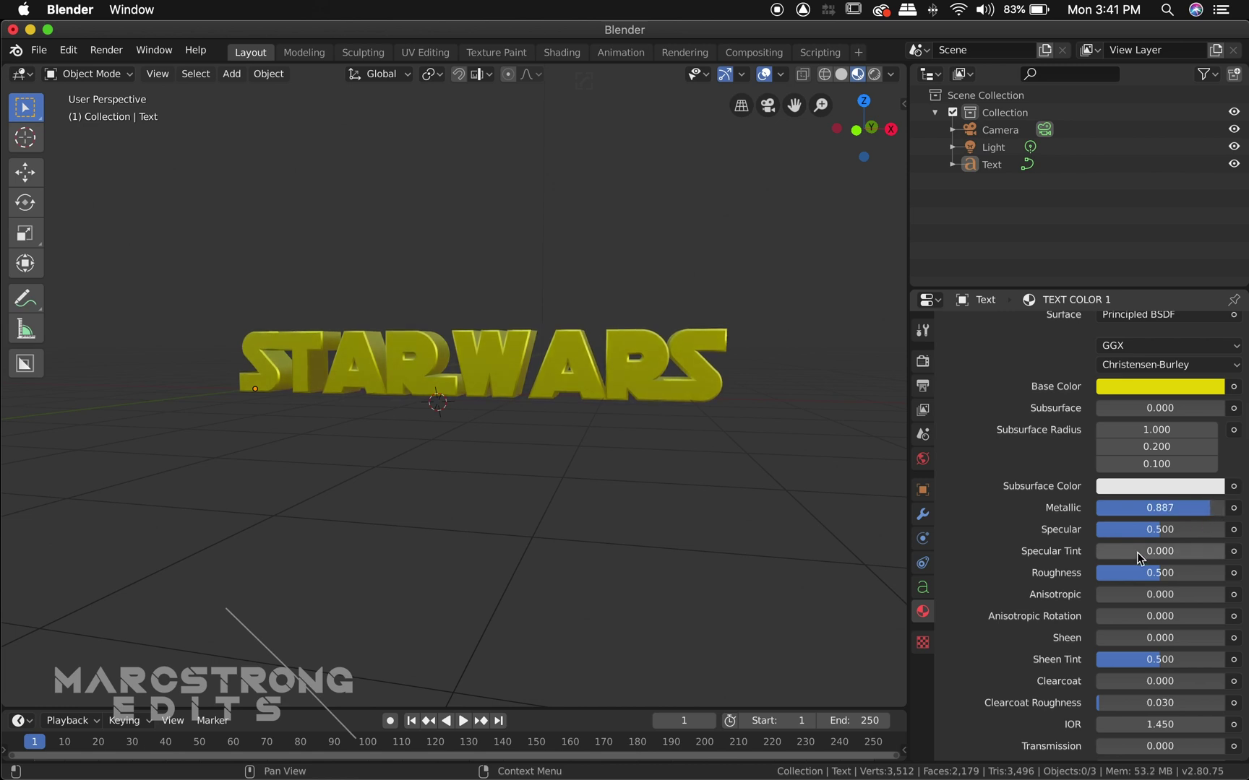
pyautogui.moveTo(1166, 535); pyautogui.dragTo(1192, 530)
pyautogui.moveTo(1156, 576); pyautogui.dragTo(1132, 572)
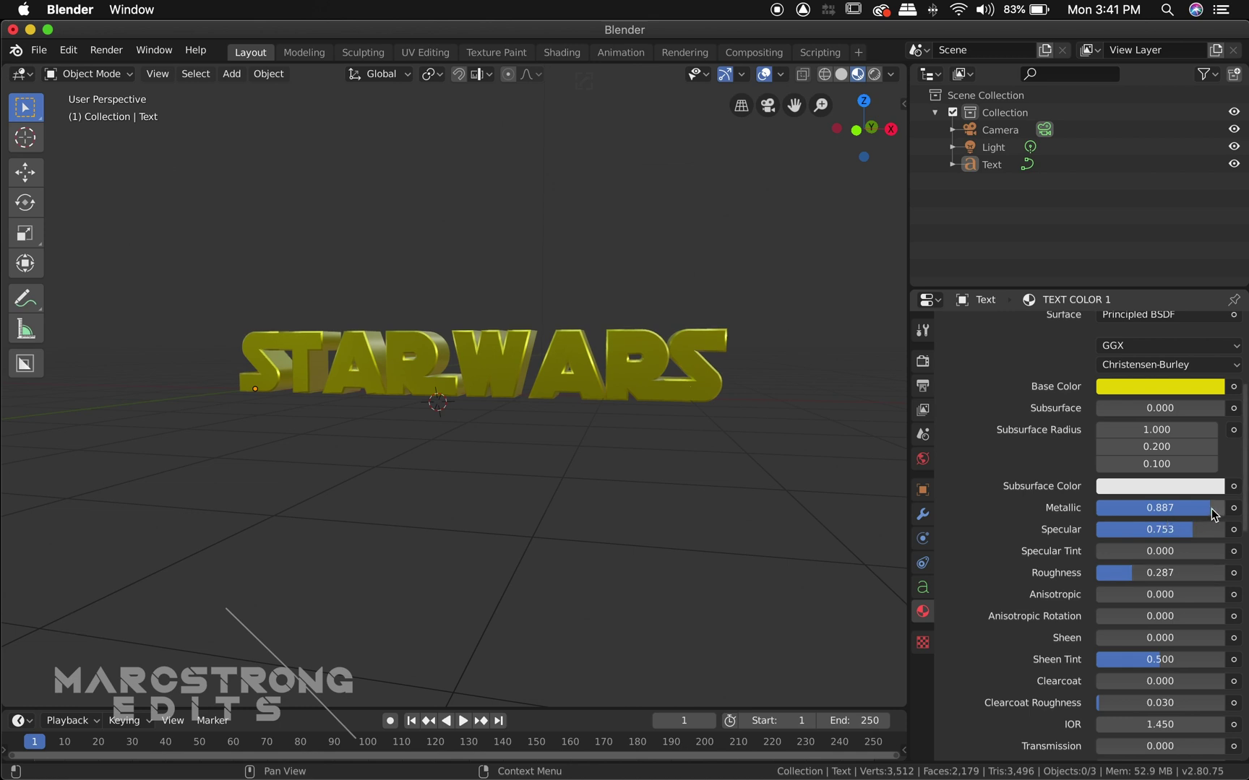
pyautogui.moveTo(1210, 517); pyautogui.dragTo(1178, 508)
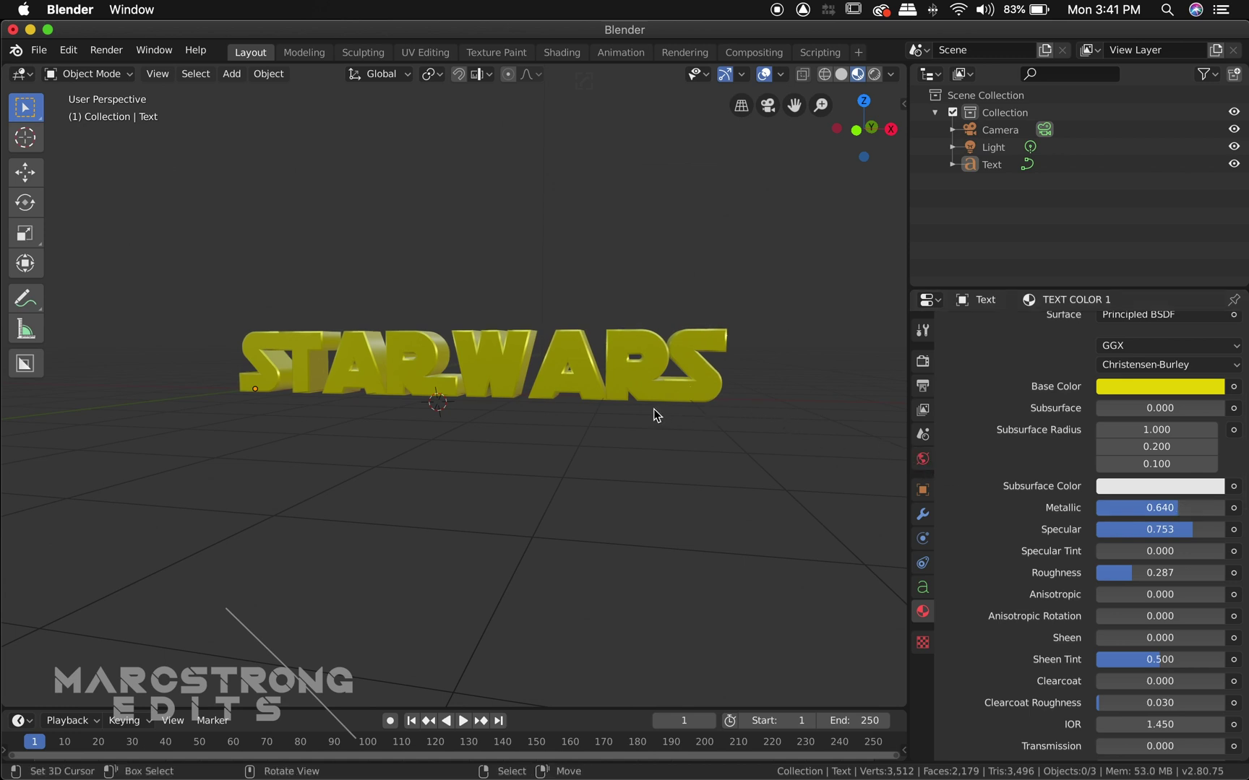
# Show the STAR WARS text in the front orthographic view with Rendered viewport shading.
pyautogui.keyDown('shift'); pyautogui.hscroll(-5, 656, 415); pyautogui.keyUp('shift')
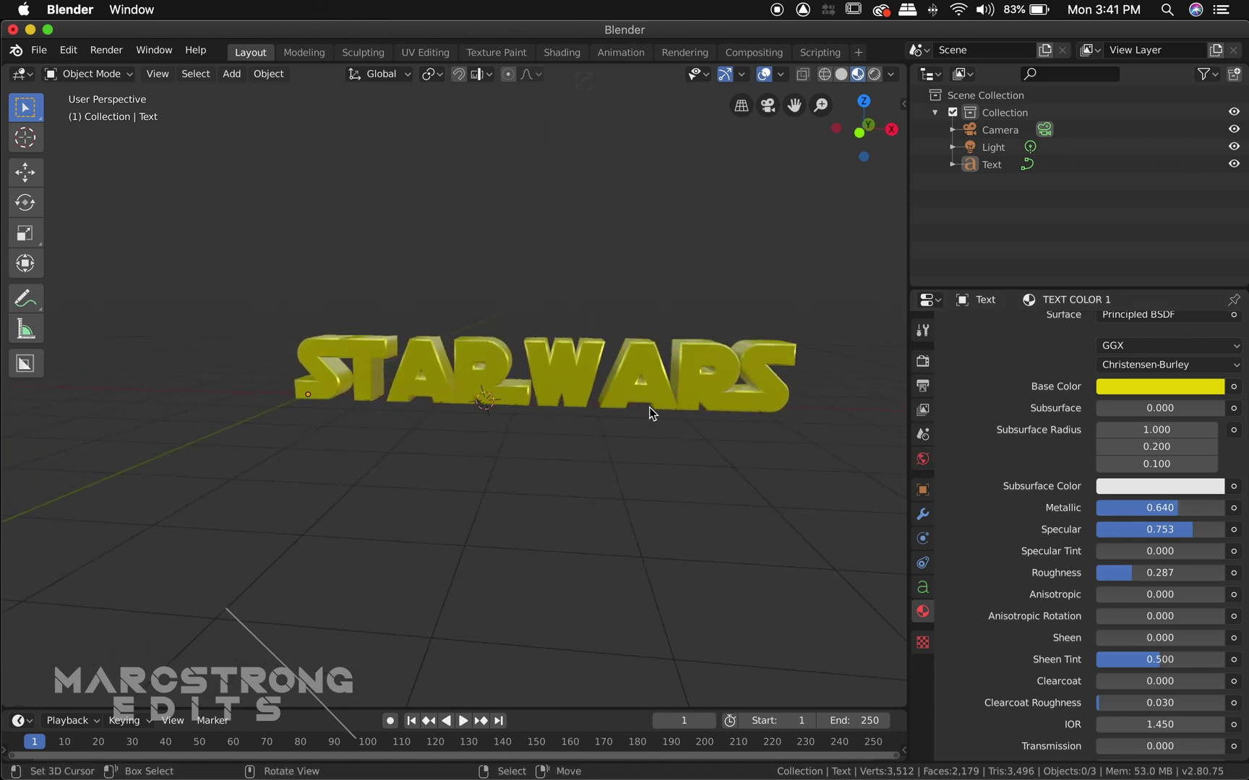
pyautogui.scroll(-4, 592, 394)
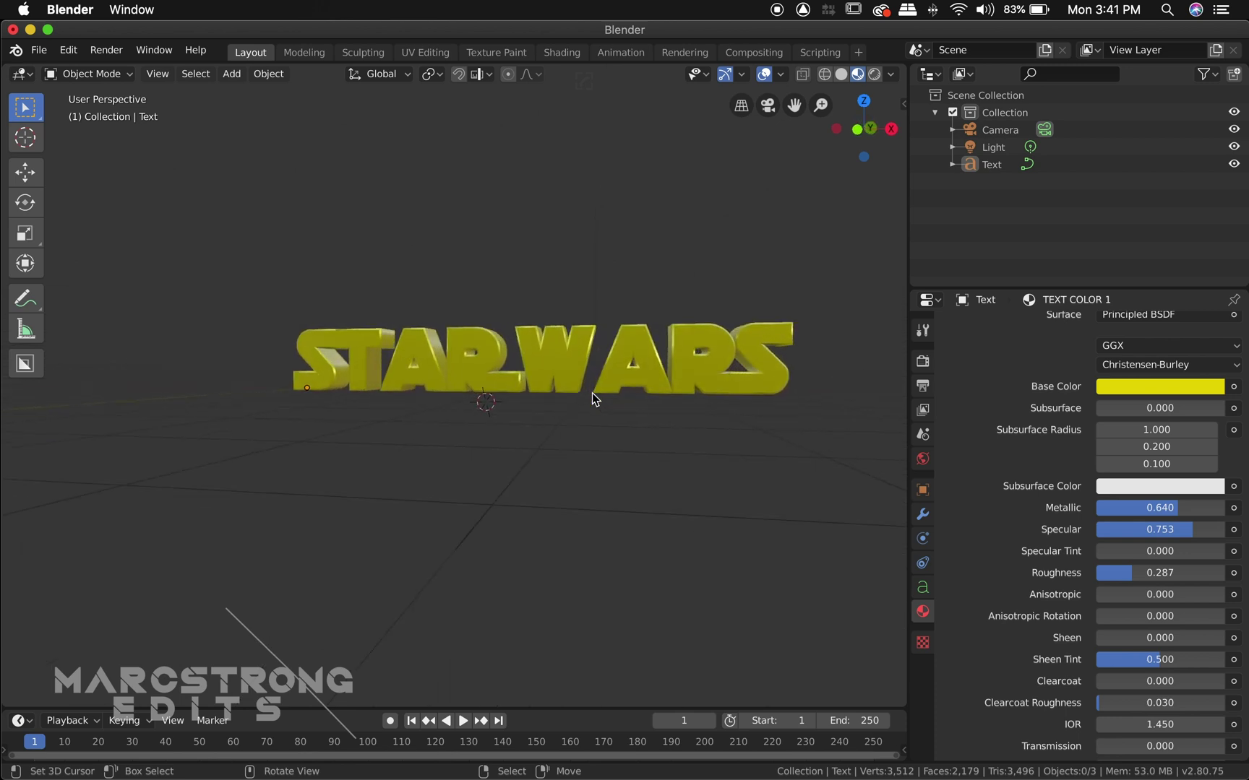
pyautogui.keyDown('shift'); pyautogui.hscroll(-4, 591, 399); pyautogui.keyUp('shift')
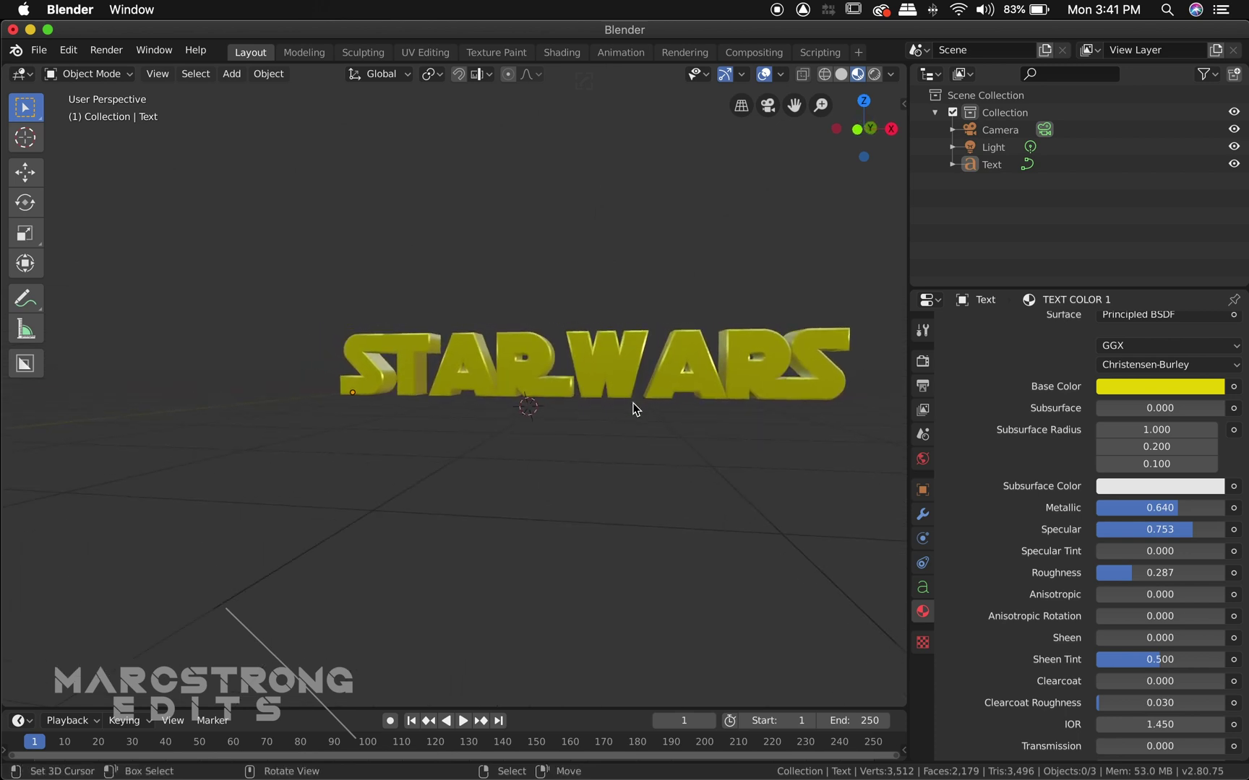
pyautogui.press('KP_1')
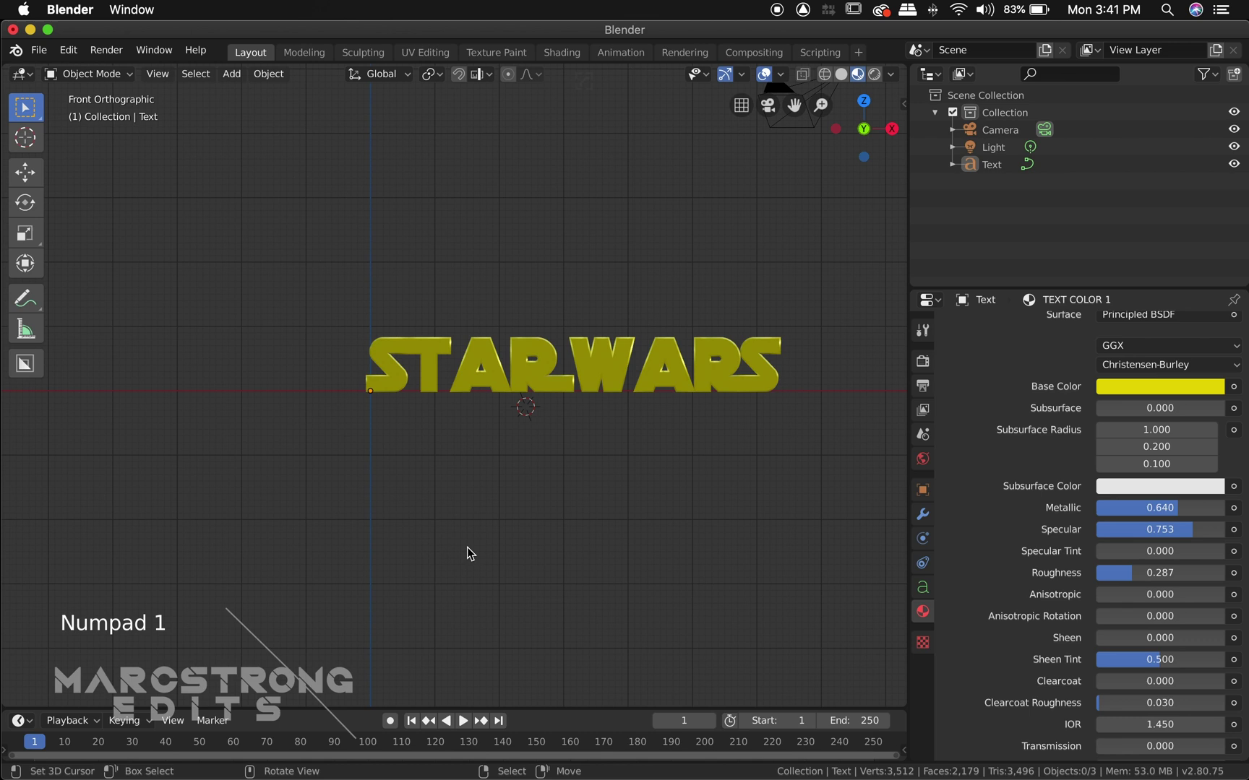
pyautogui.keyDown('shift'); pyautogui.hscroll(3, 645, 504); pyautogui.keyUp('shift')
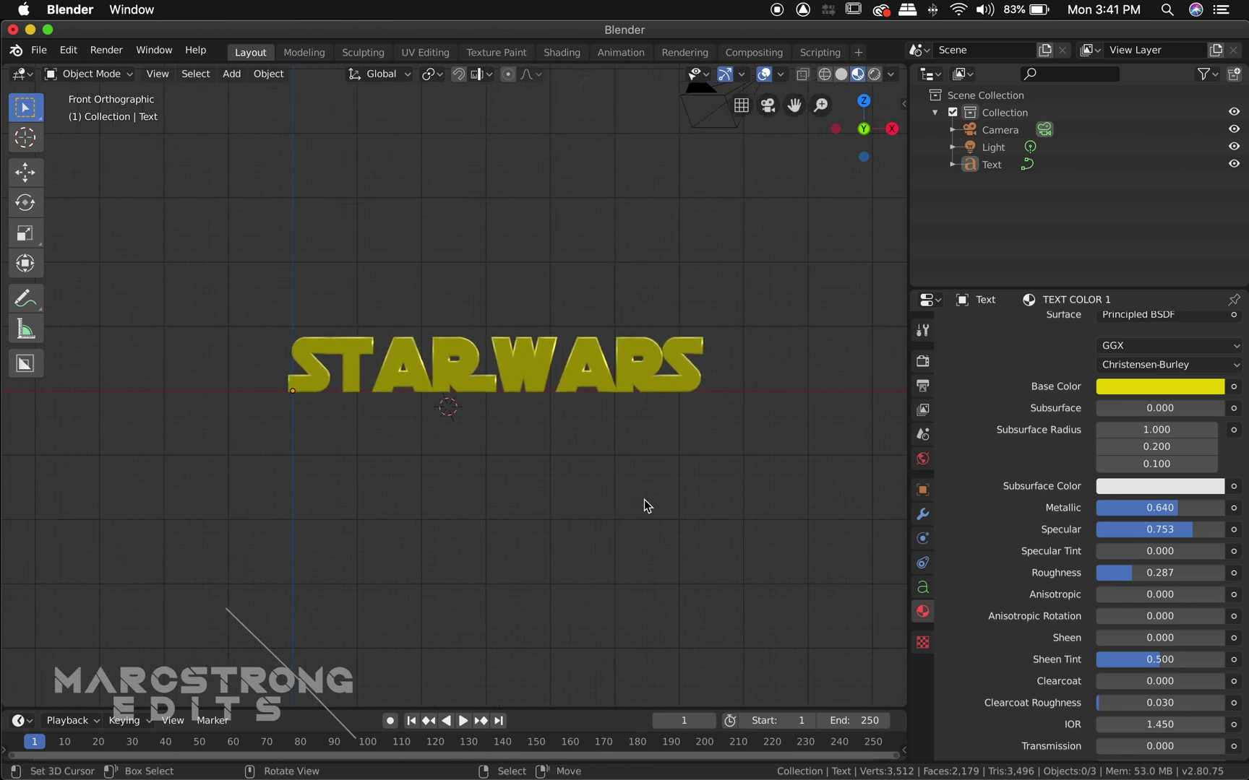
pyautogui.click(873, 76)
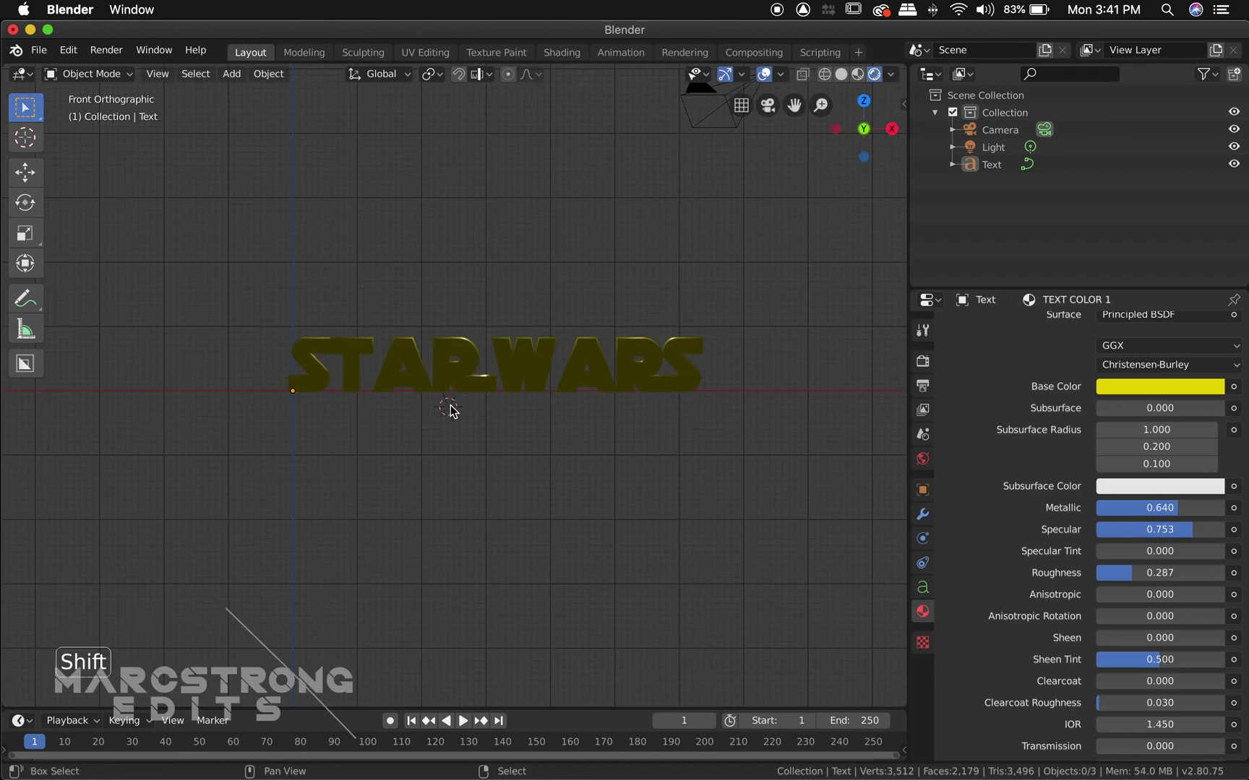
# Add a point light to the scene and raise it just above the STAR WARS text.
pyautogui.hotkey('shift', 'a')
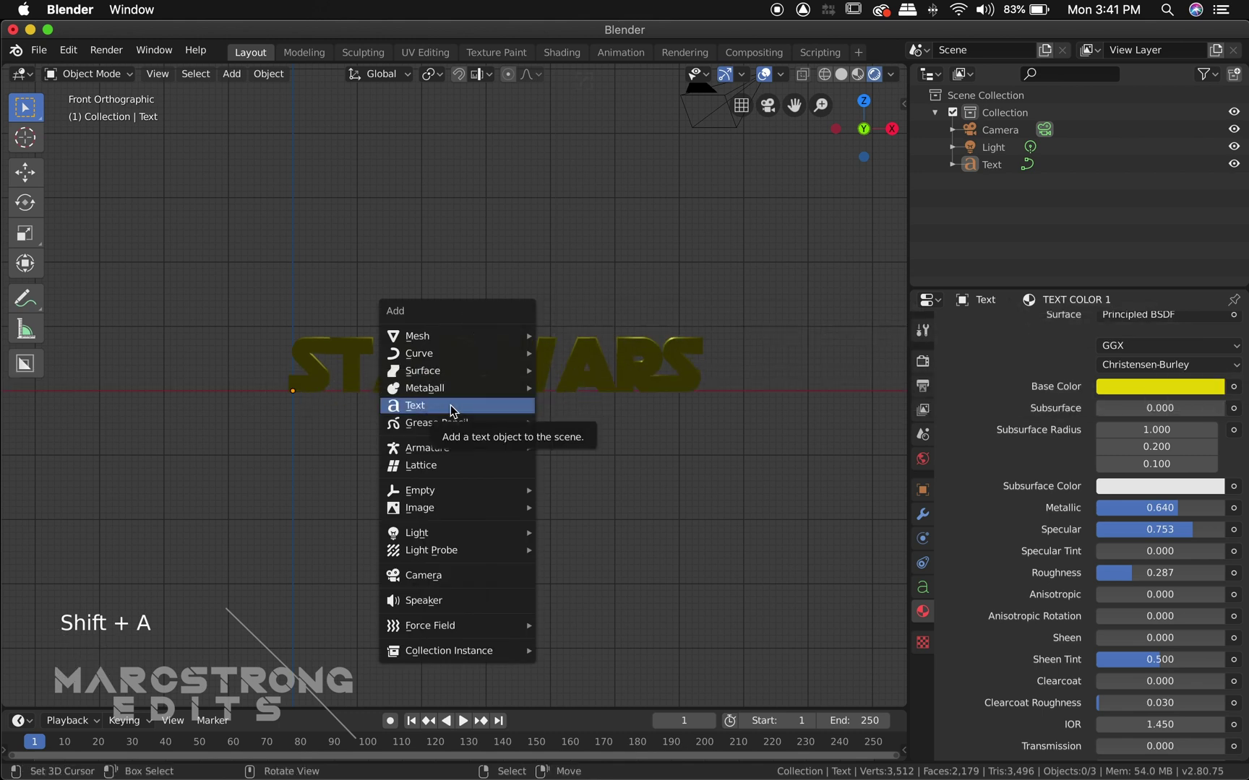
pyautogui.moveTo(440, 534)
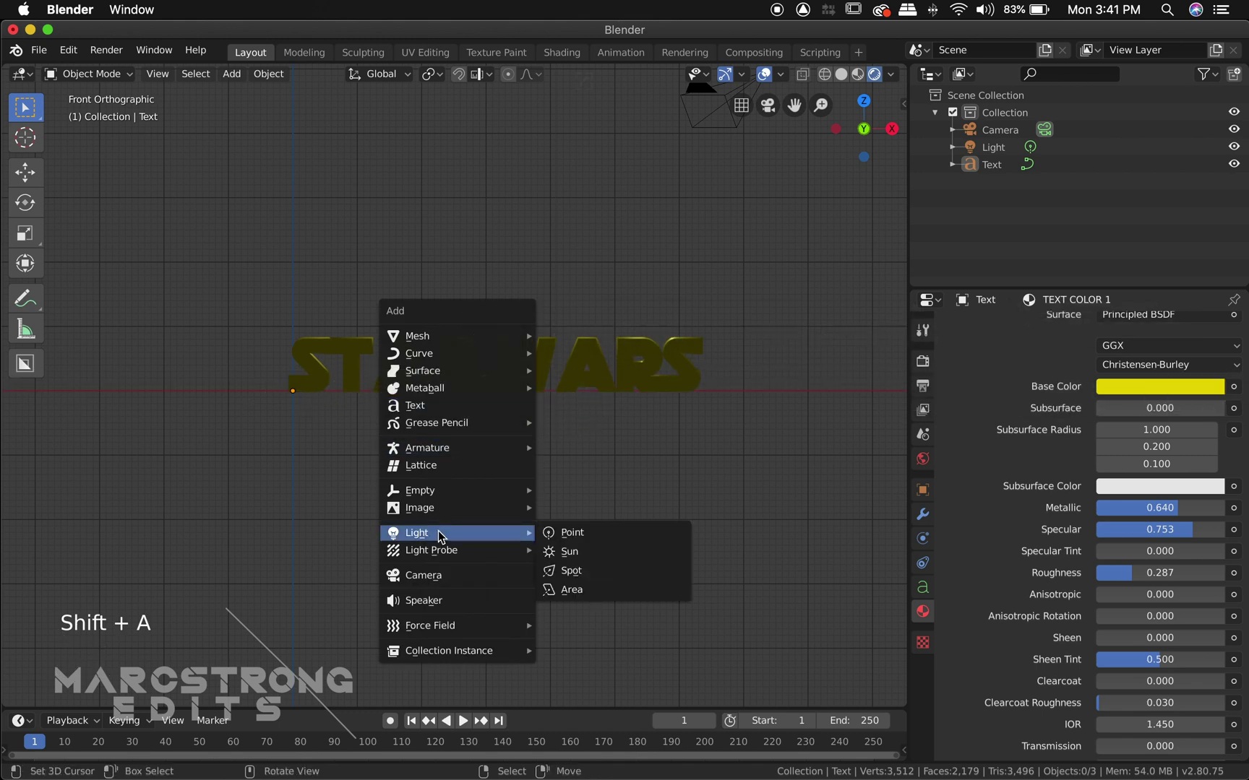
pyautogui.click(562, 534)
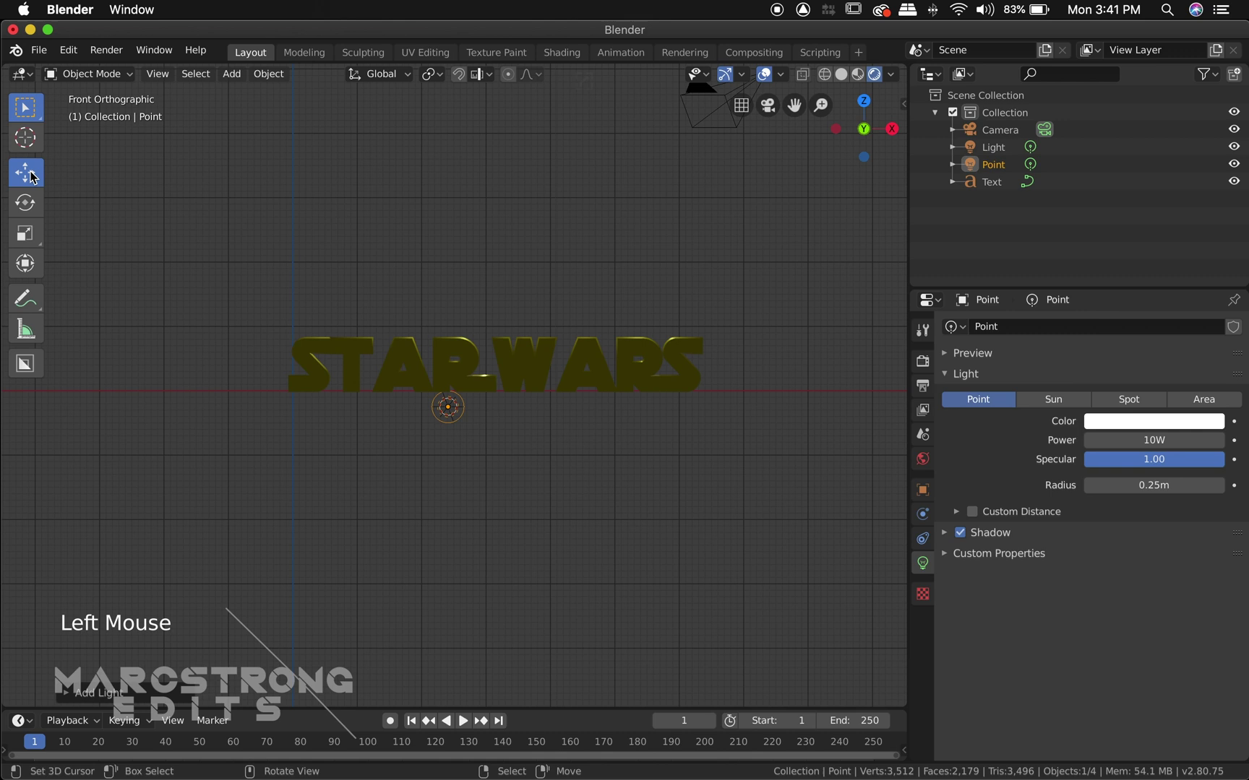
pyautogui.moveTo(447, 334); pyautogui.dragTo(459, 246)
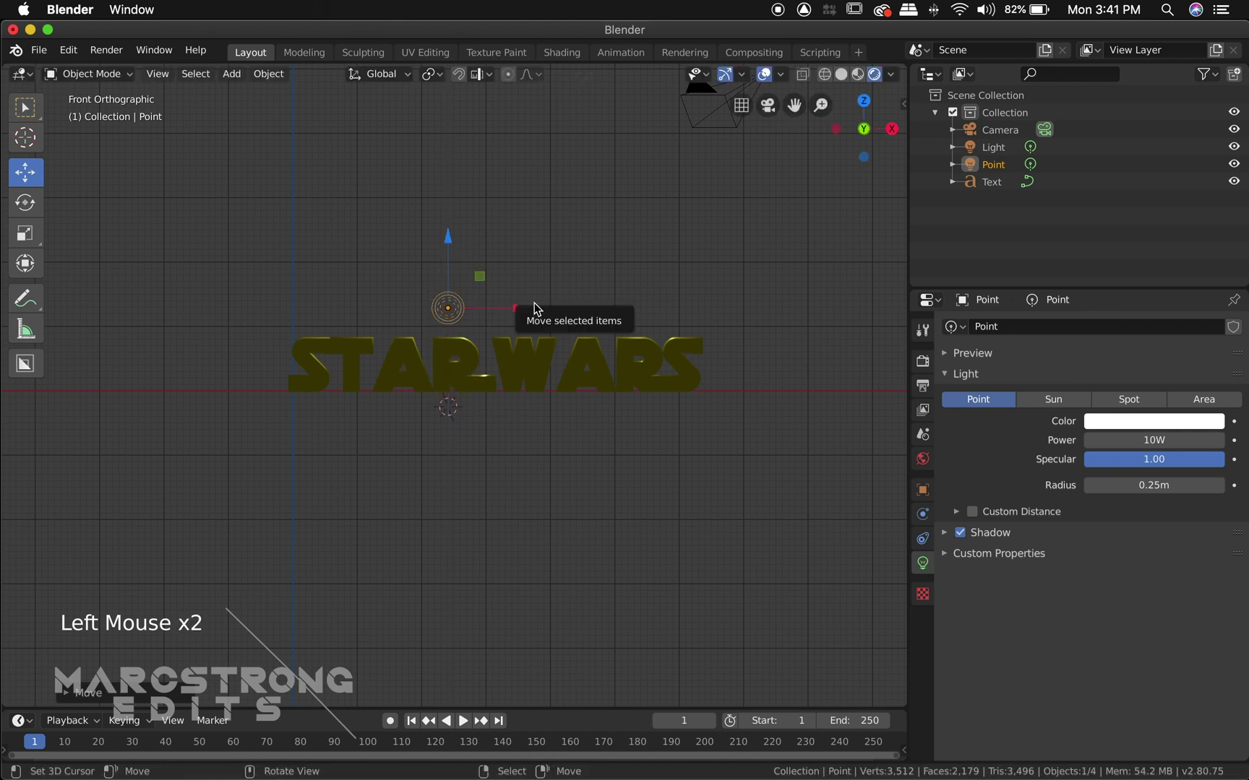
# Move the point light in front of the text near its first letters and set its power to 30.4 W.
pyautogui.hscroll(5, 534, 306)
pyautogui.moveTo(534, 307); pyautogui.dragTo(524, 293, button='middle')
pyautogui.moveTo(524, 292); pyautogui.dragTo(411, 336)
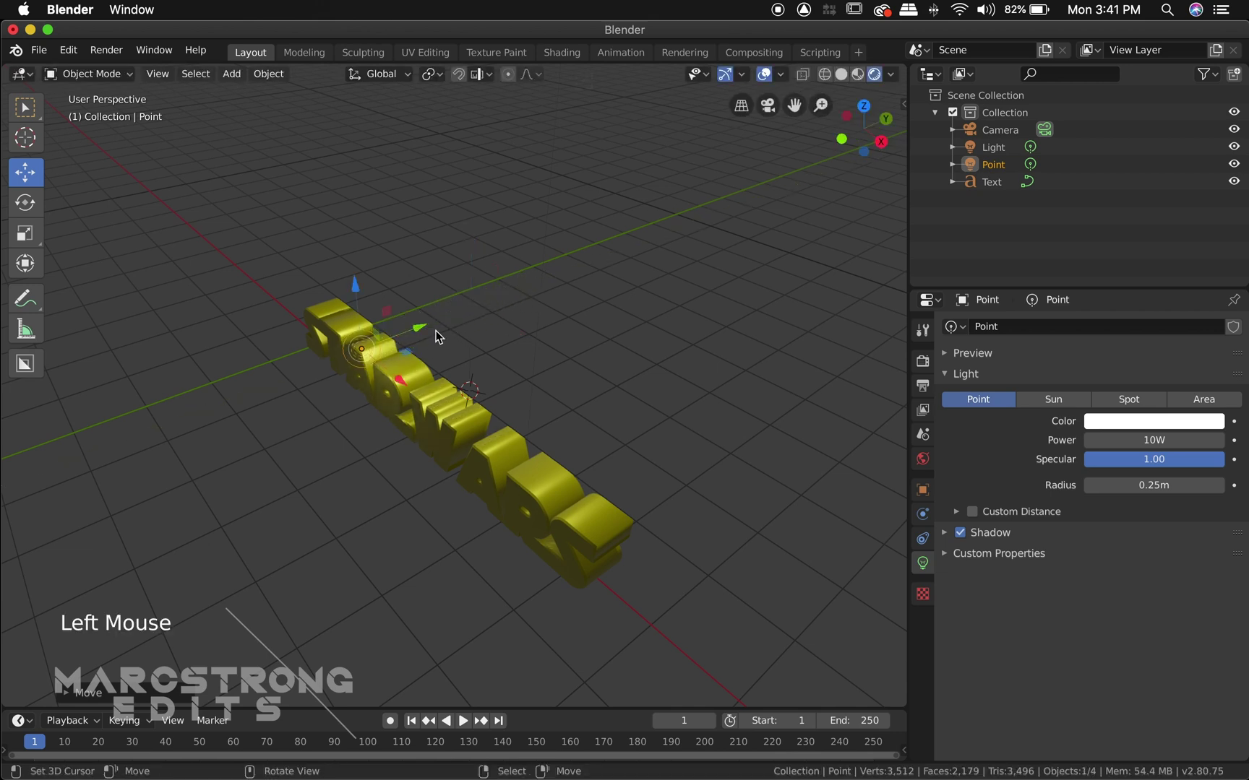
pyautogui.press('KP_1')
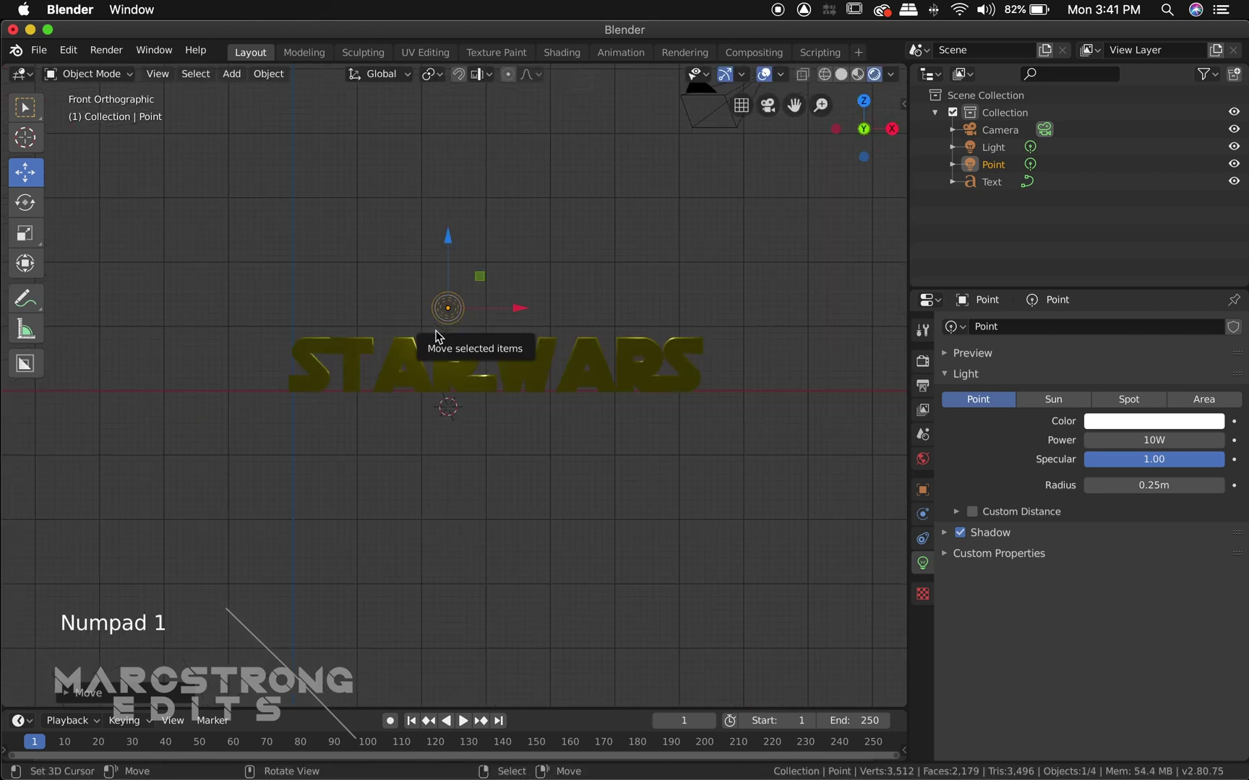
pyautogui.moveTo(525, 315); pyautogui.dragTo(407, 320)
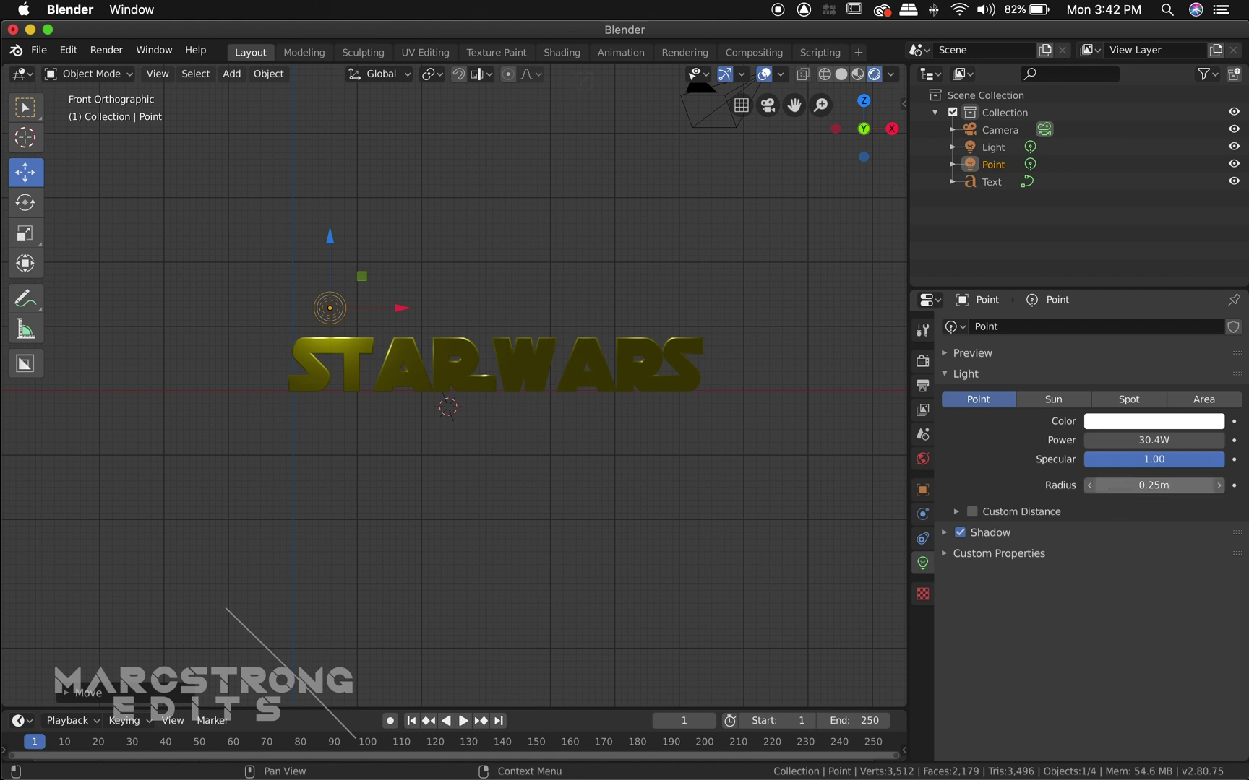
# Set the point light's radius to 1.15 m and move the light farther out in front of the text.
pyautogui.moveTo(1153, 484); pyautogui.dragTo(1145, 485)
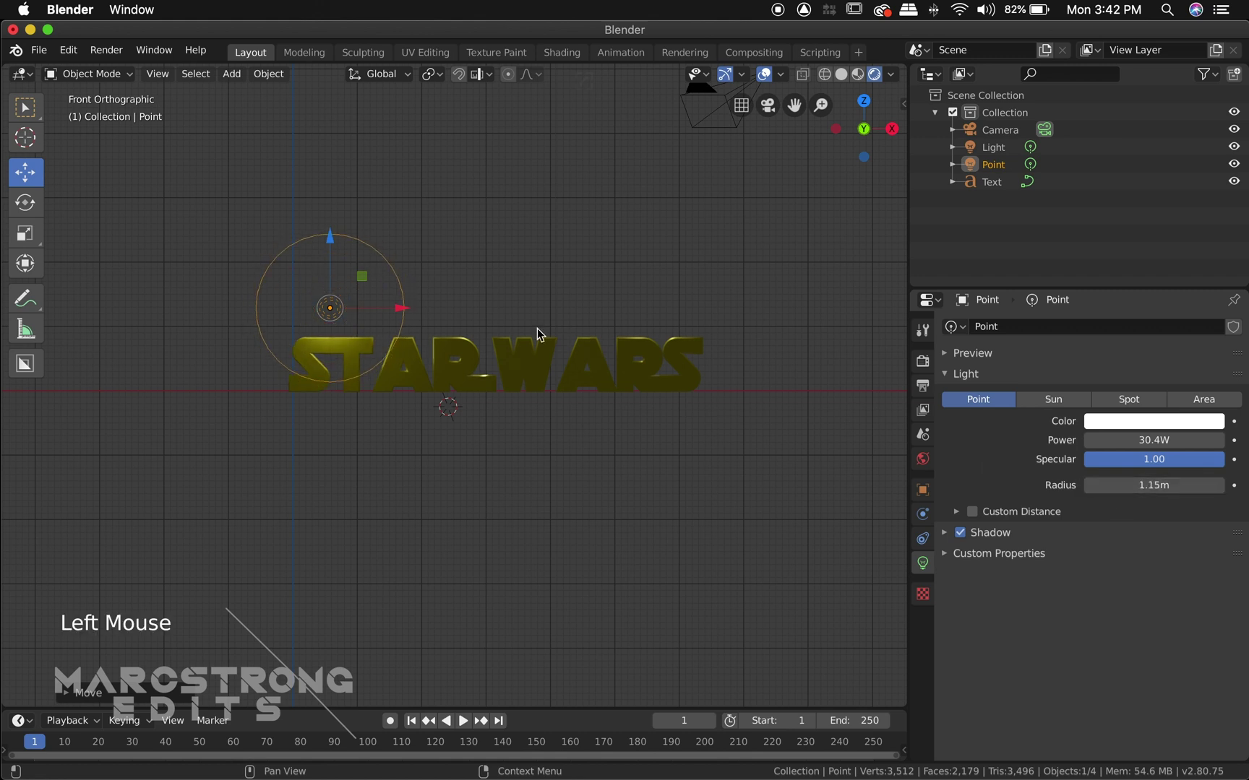
pyautogui.moveTo(330, 241); pyautogui.dragTo(330, 253)
pyautogui.moveTo(365, 275); pyautogui.dragTo(379, 279, button='middle')
pyautogui.moveTo(372, 289); pyautogui.dragTo(339, 306)
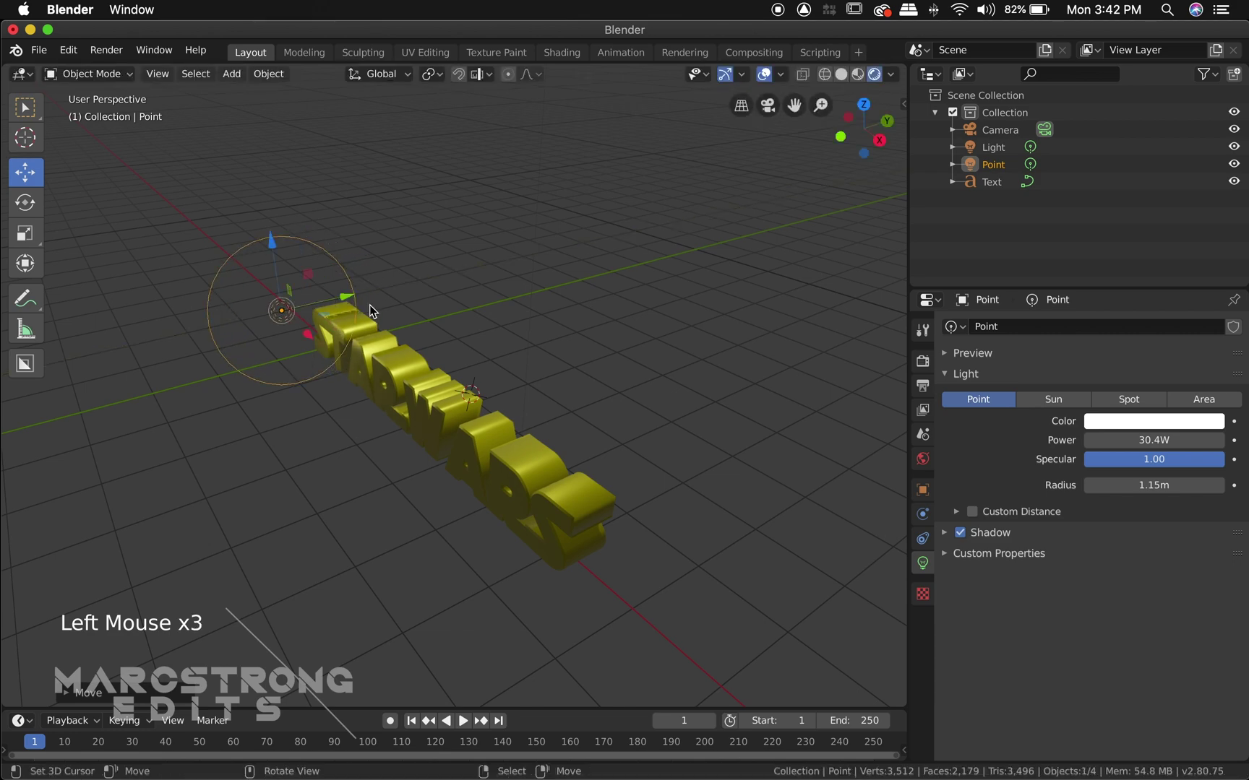
# Change the light's type to Sun and pull it farther away from the front of the text.
pyautogui.moveTo(445, 313); pyautogui.dragTo(445, 314, button='middle')
pyautogui.click(1069, 402)
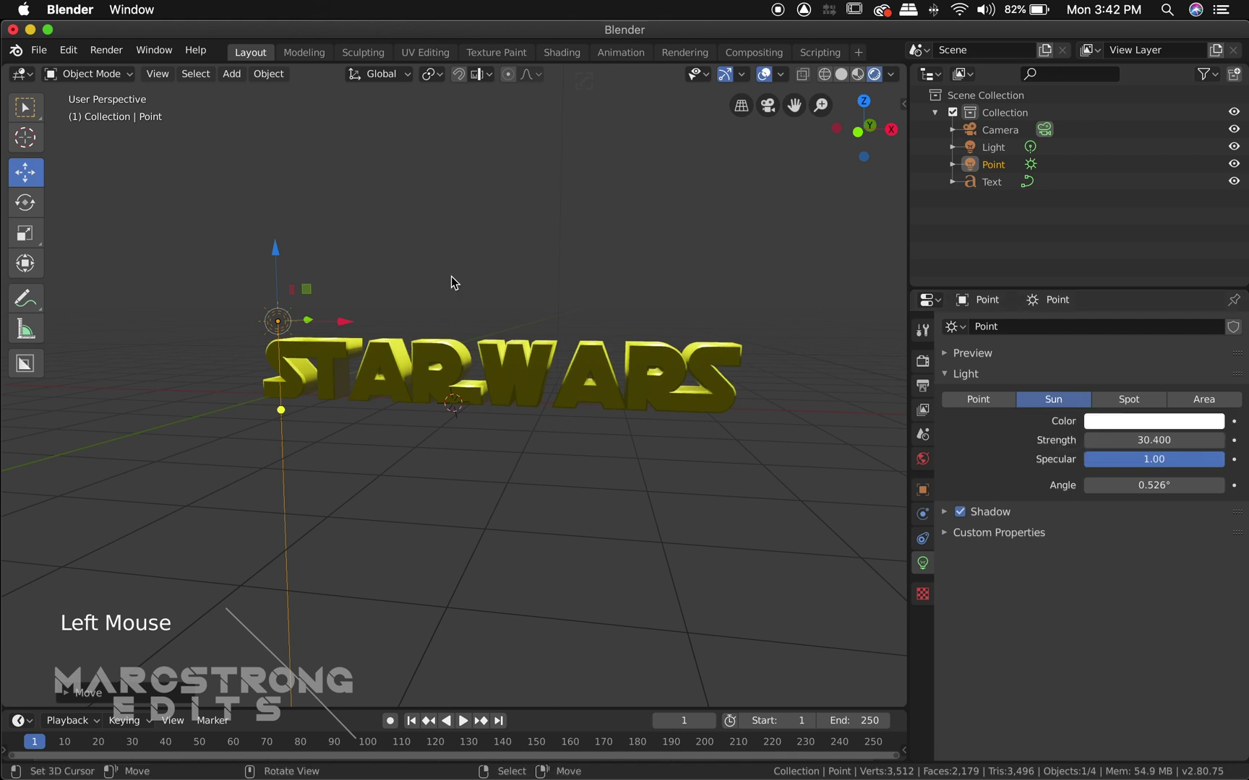
pyautogui.moveTo(370, 279); pyautogui.dragTo(371, 279, button='middle')
pyautogui.moveTo(339, 326); pyautogui.dragTo(230, 412)
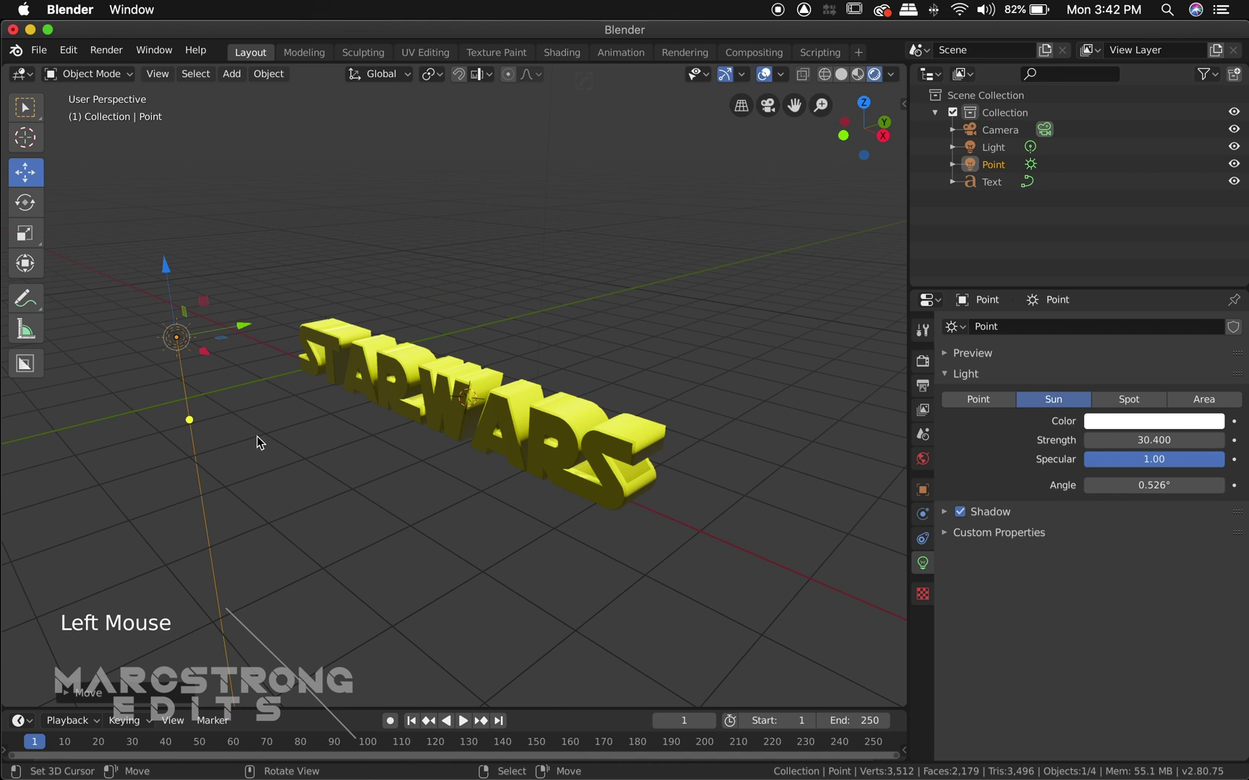
# Rotate the sun light about 21° around the global X axis so it shines on the text's front.
pyautogui.press('r')
pyautogui.press('x')
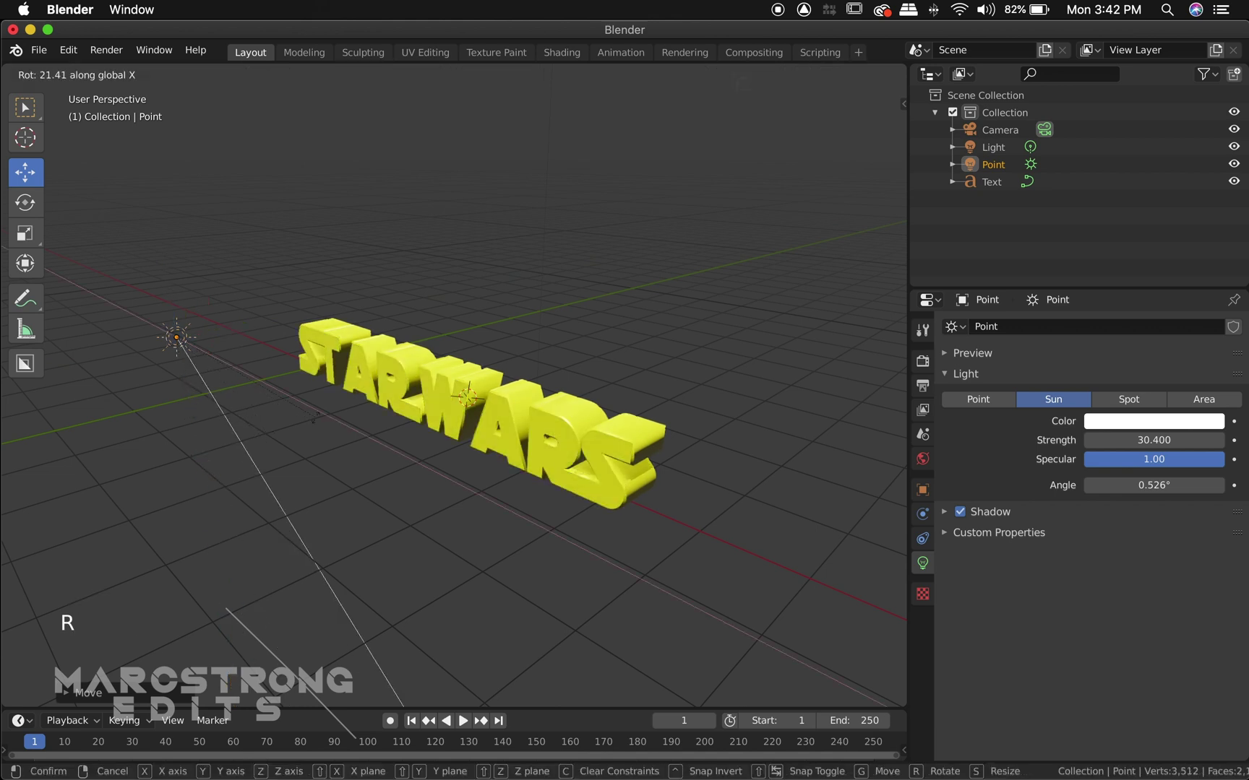
pyautogui.click(313, 418)
pyautogui.moveTo(315, 423); pyautogui.dragTo(415, 430, button='middle')
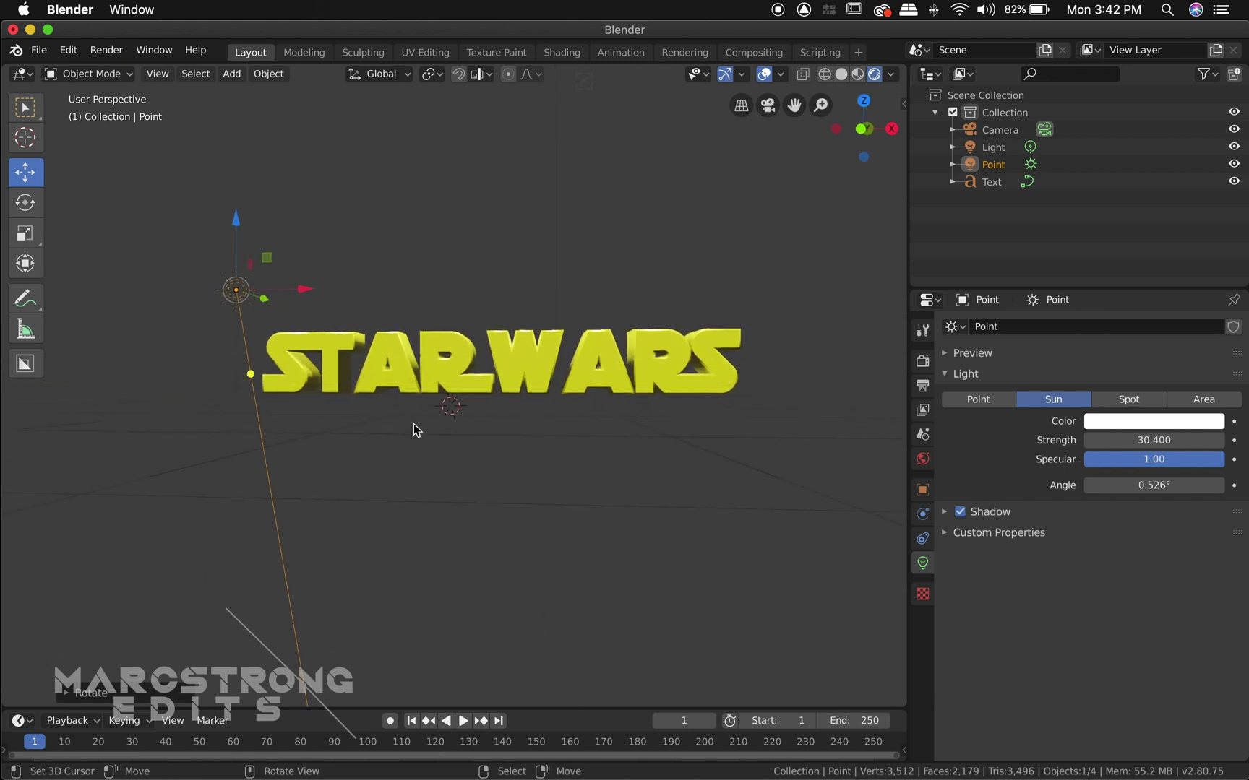
# Change the light's type to Spot and try rotating it around the global X axis toward the text.
pyautogui.click(1125, 402)
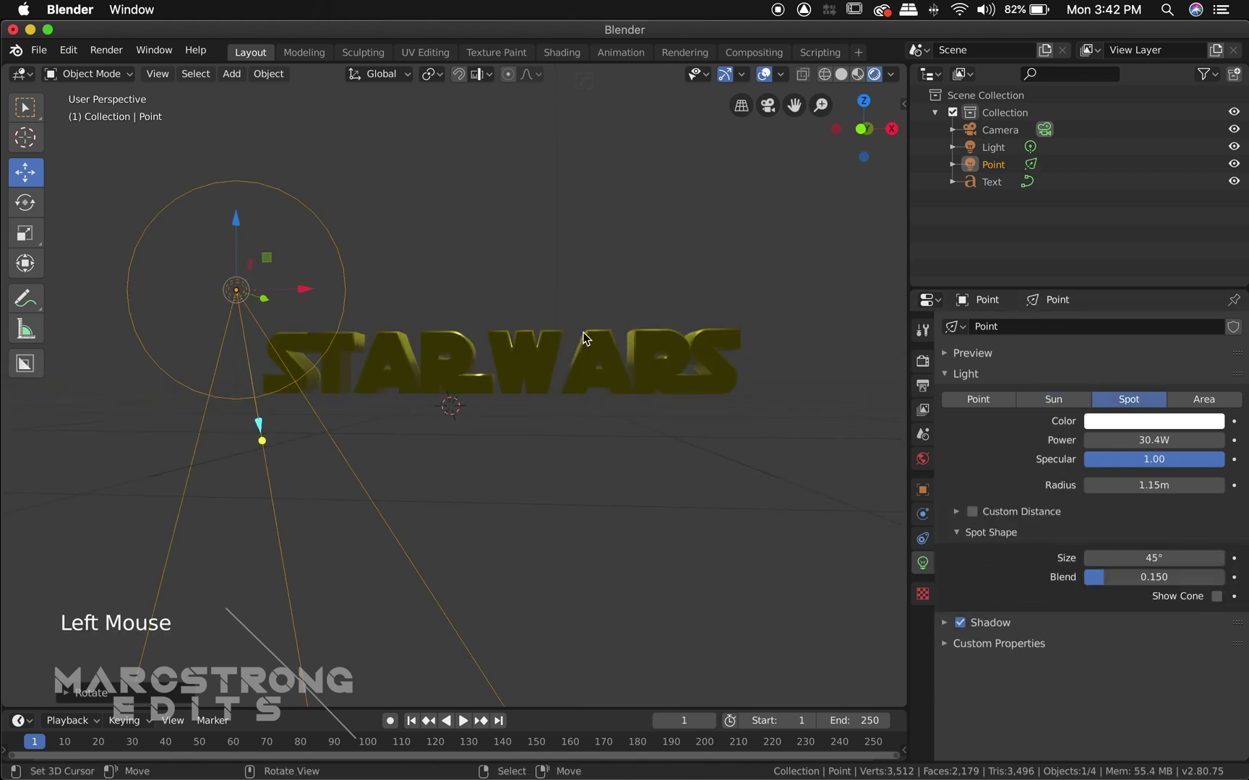
pyautogui.press('r')
pyautogui.press('x')
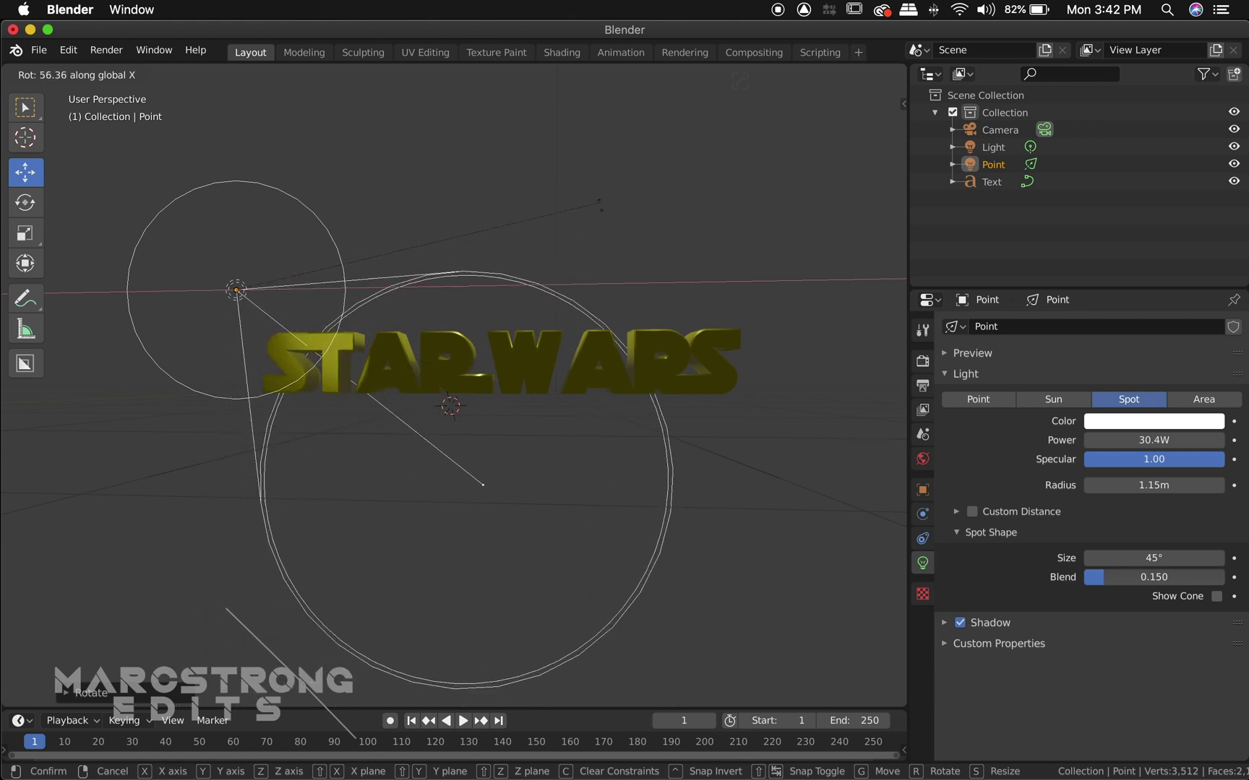
pyautogui.press('Escape')
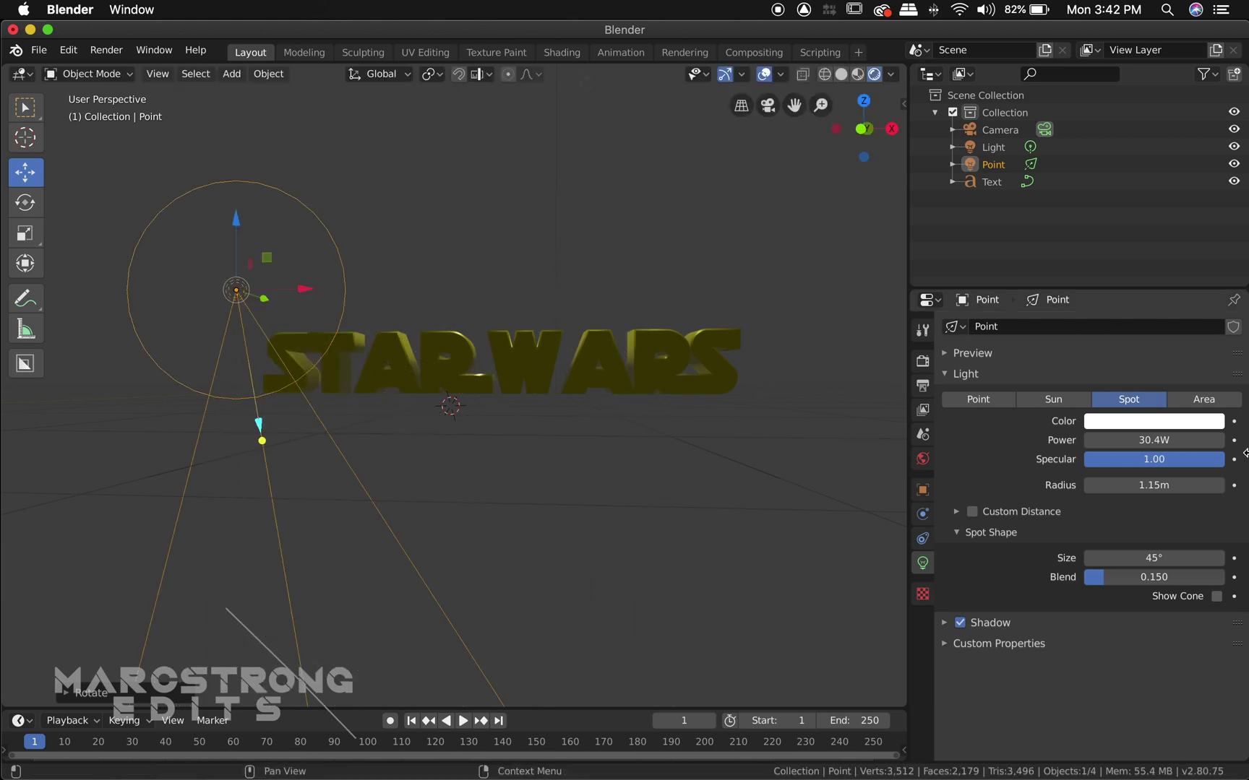
# Change the light's type to Area and rotate it around the global X axis toward the front of the text.
pyautogui.click(1203, 400)
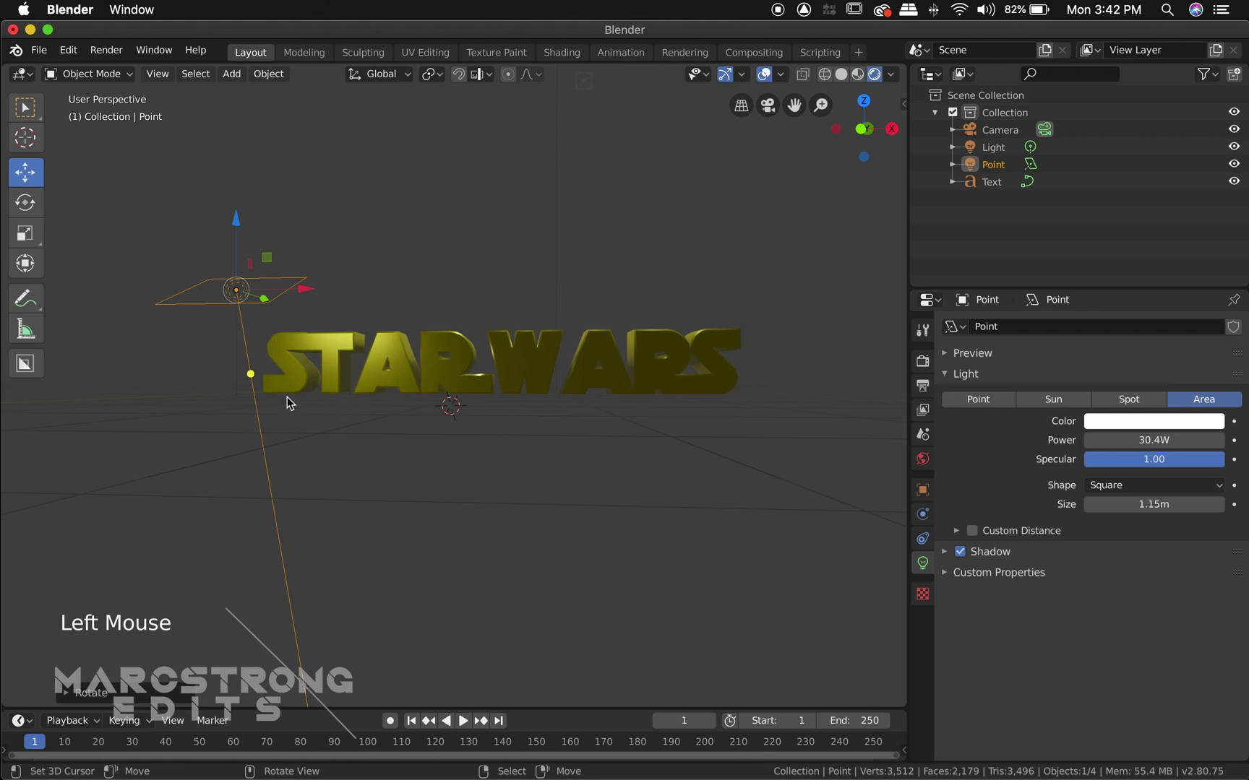
pyautogui.press('r')
pyautogui.press('x')
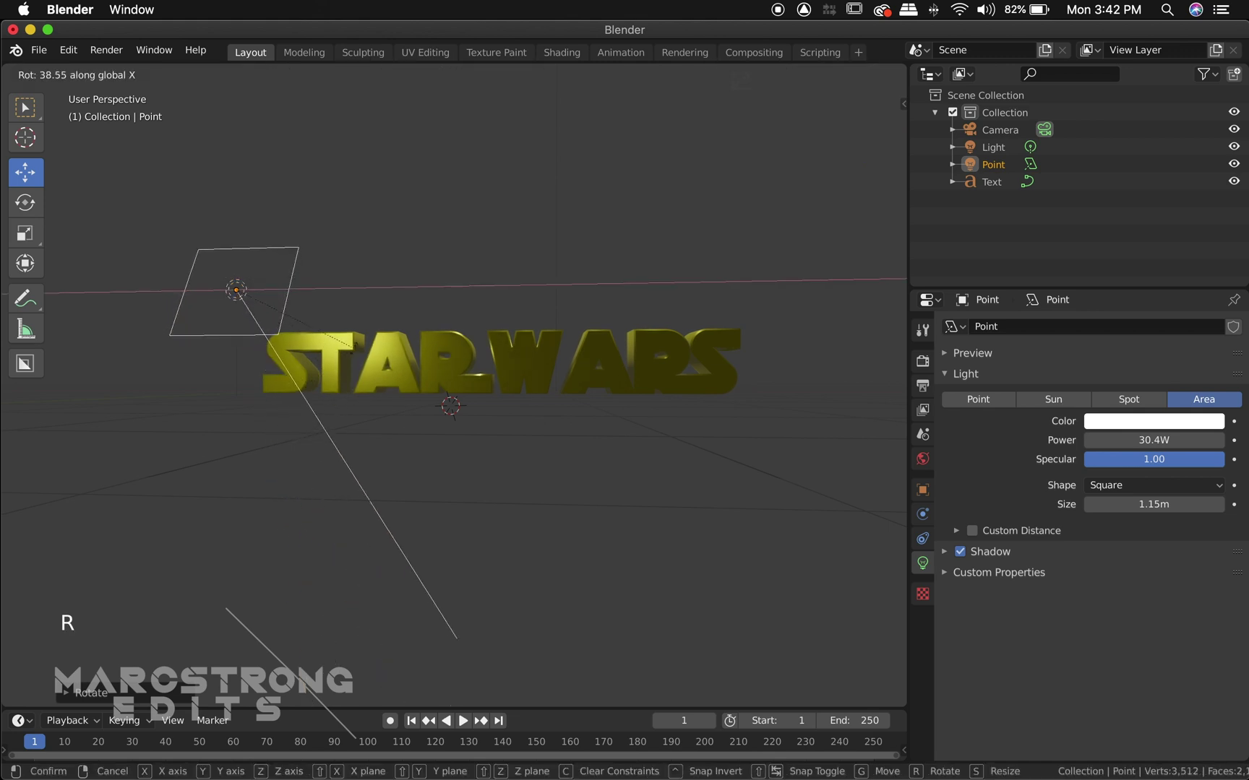
pyautogui.click(355, 351)
# From the front view, rotate the area light around the global Z axis so it aims toward the middle of the text.
pyautogui.press('KP_1')
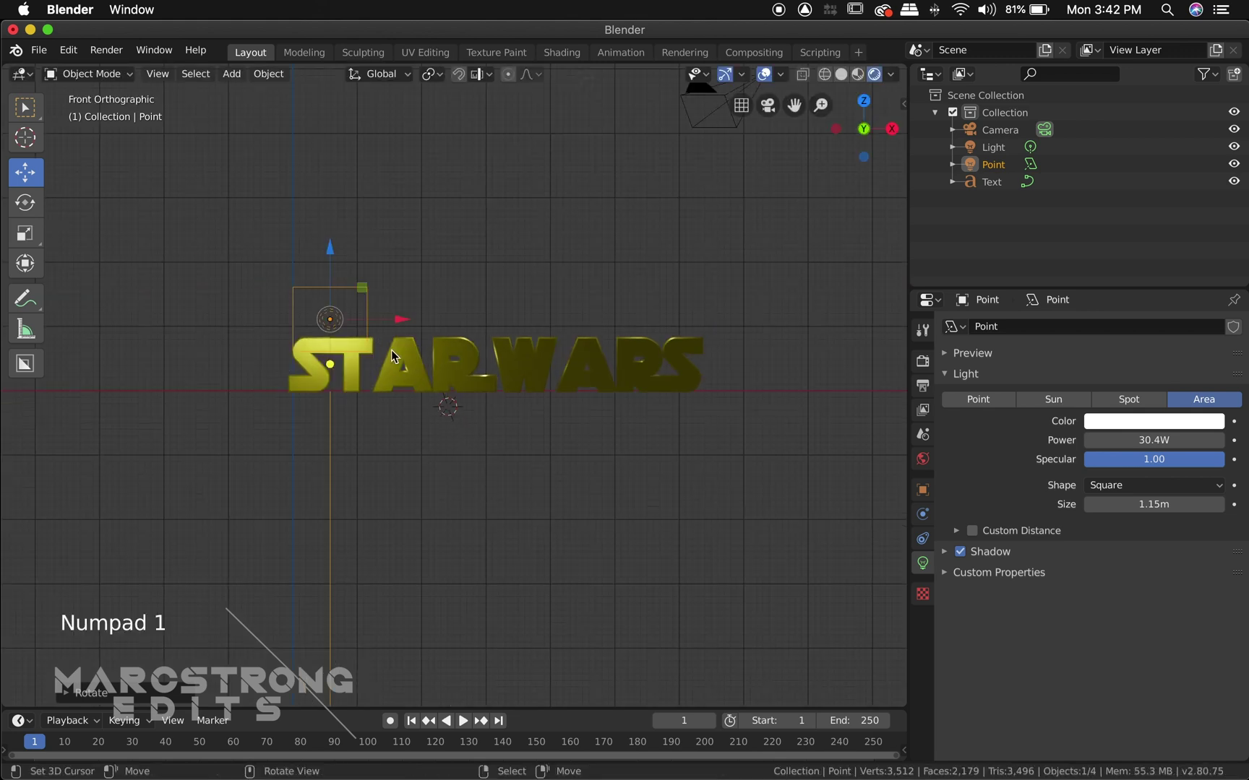
pyautogui.press('r')
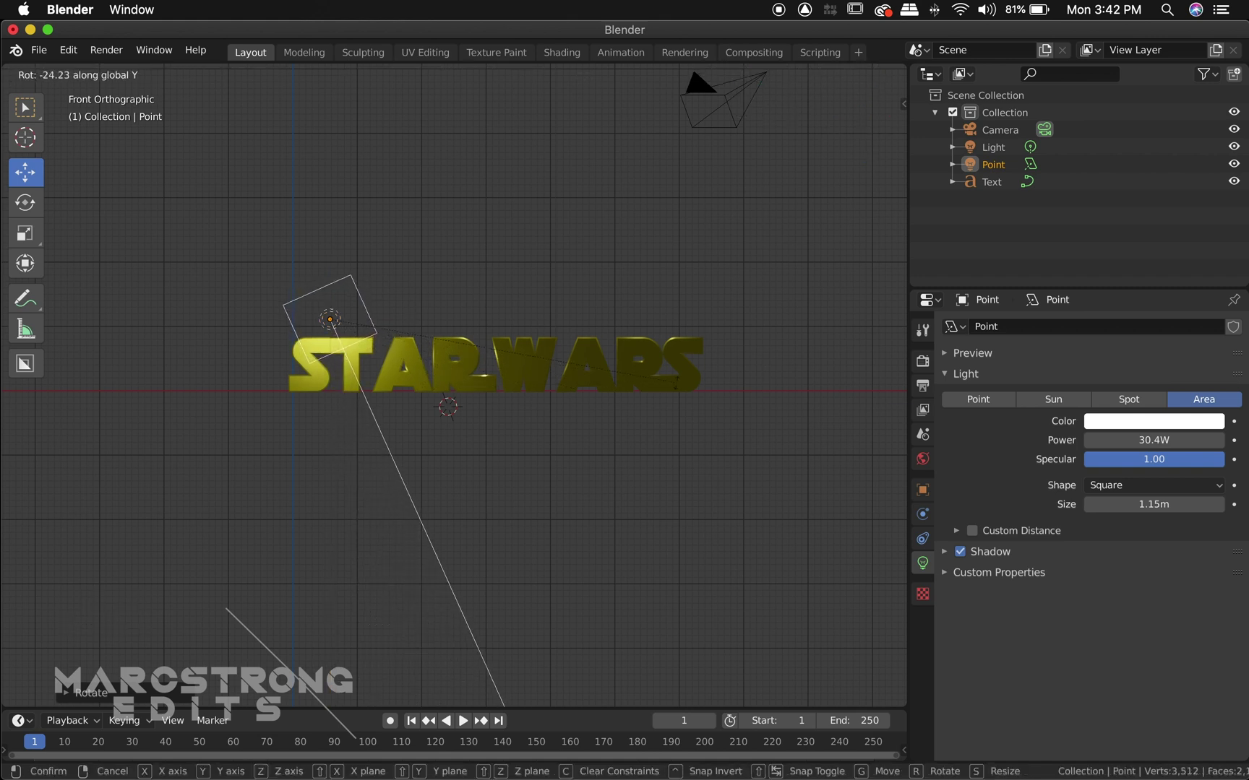
pyautogui.rightClick(586, 399)
pyautogui.press('r')
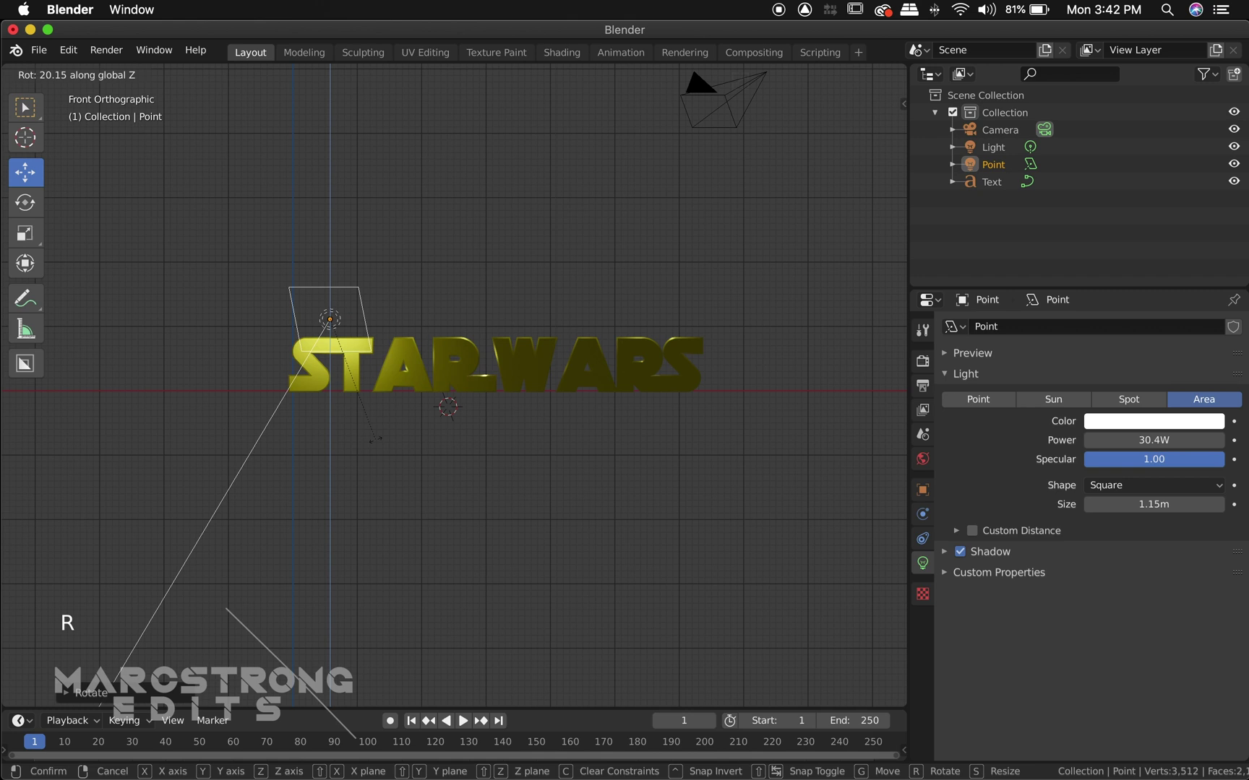
pyautogui.click(521, 458)
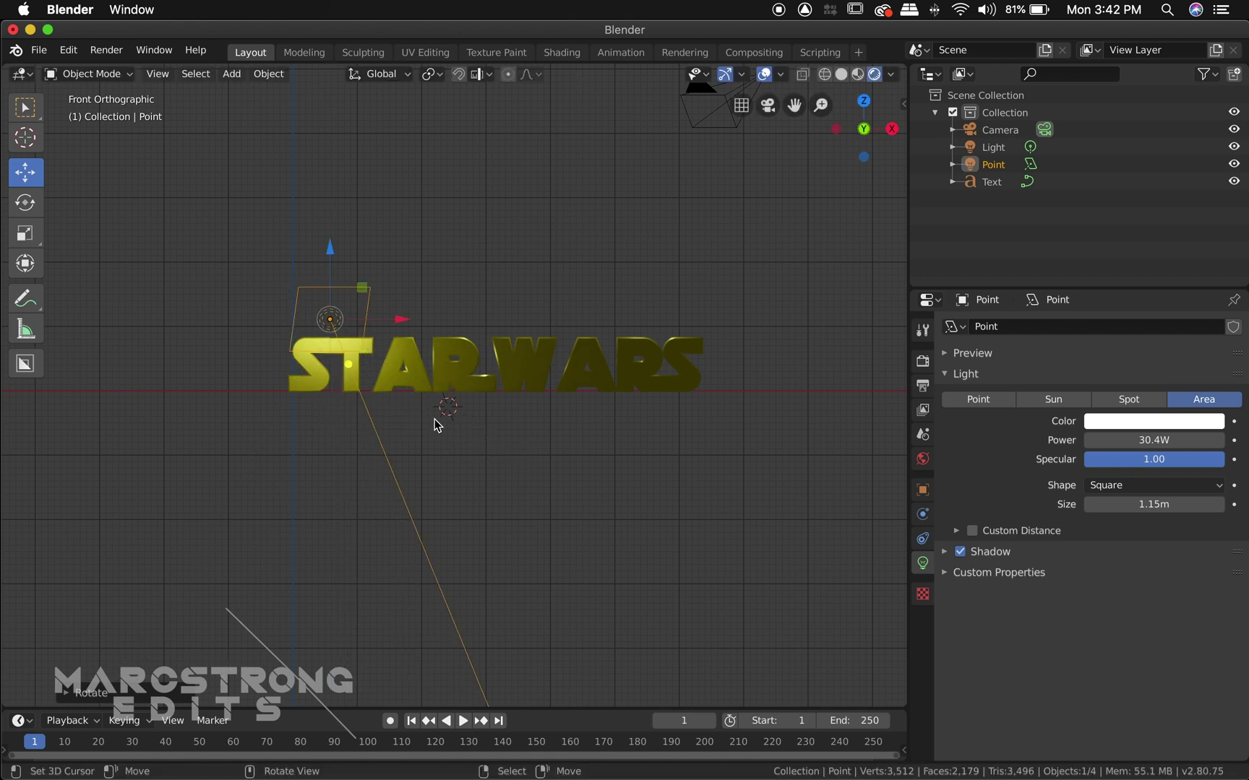
# Duplicate the area light, move the copy along X to the end of WARS, and rotate it around Z toward the text's middle.
pyautogui.hotkey('shift', 'd')
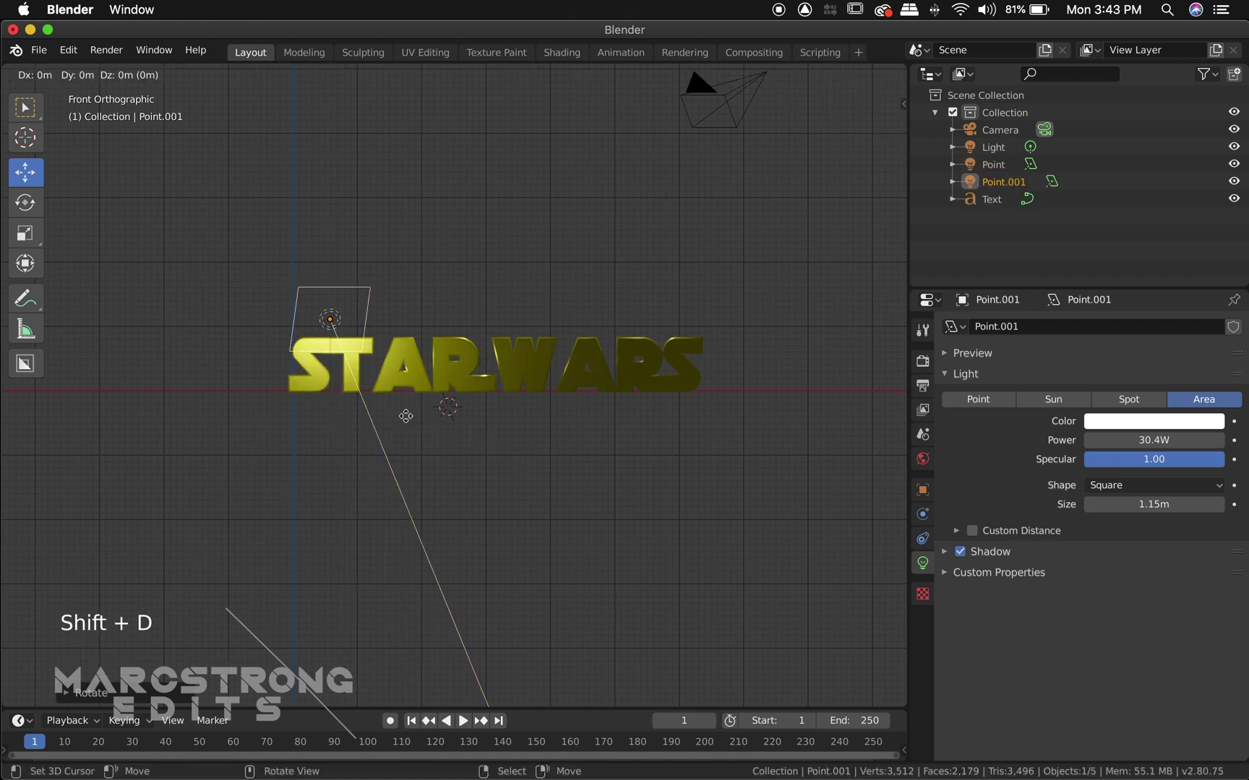
pyautogui.click(401, 318)
pyautogui.moveTo(401, 319); pyautogui.dragTo(715, 356)
pyautogui.click(733, 357)
pyautogui.press('r')
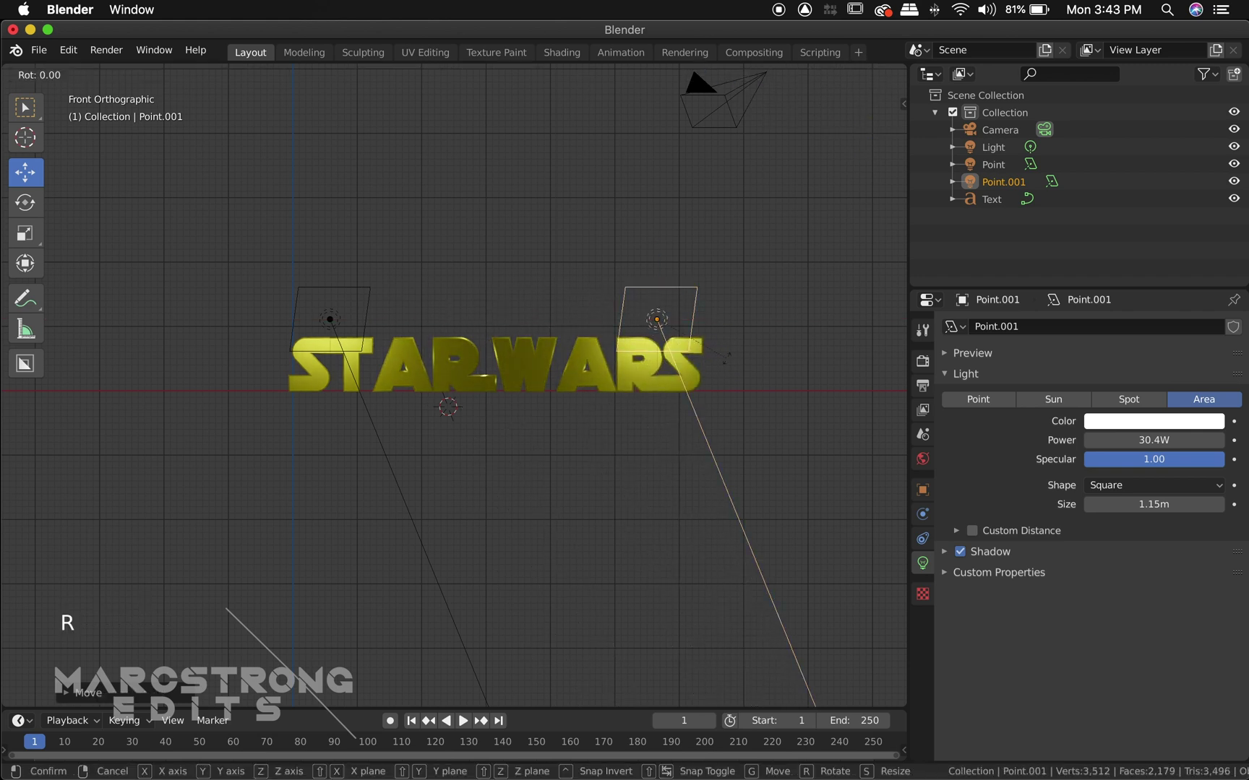
pyautogui.press('z')
pyautogui.click(682, 376)
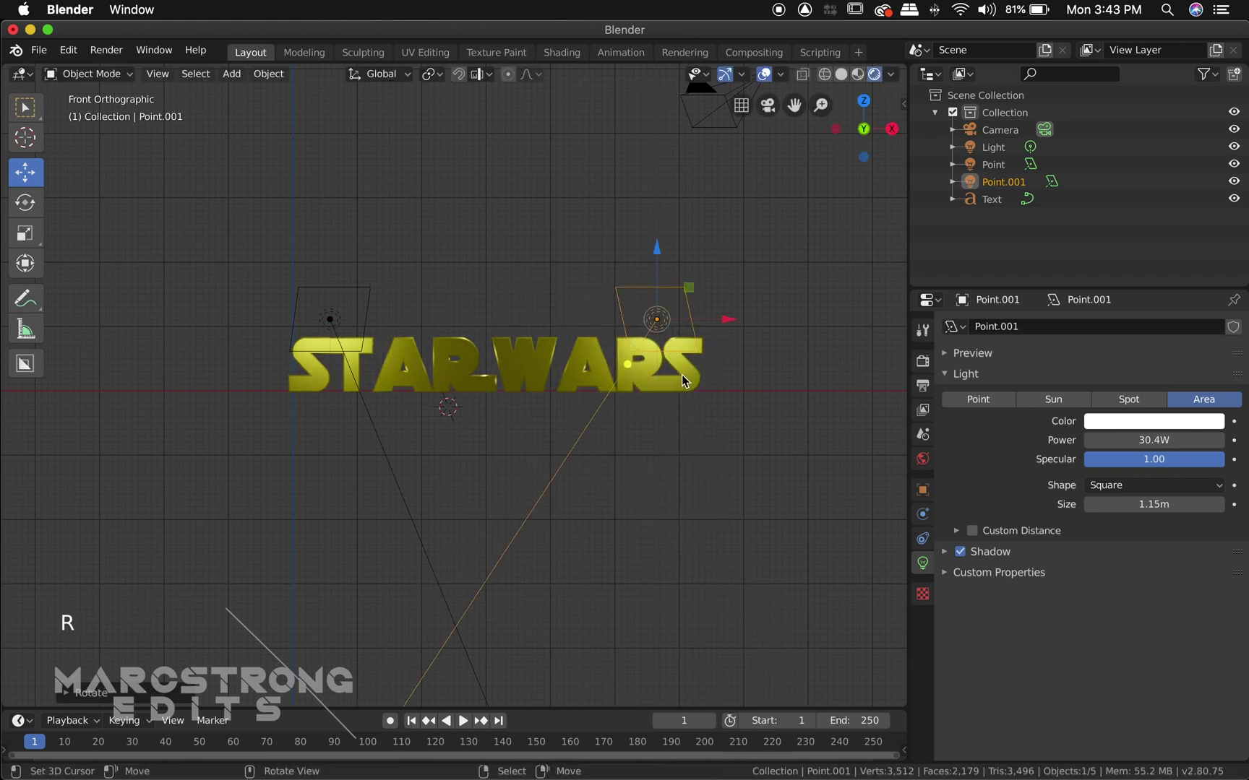
# Duplicate the area light again, move the copy along X to the middle of the text, and rotate it around the global Z axis.
pyautogui.hotkey('shift', 'd')
pyautogui.click(681, 375)
pyautogui.moveTo(724, 322); pyautogui.dragTo(565, 361)
pyautogui.press('r')
pyautogui.press('z')
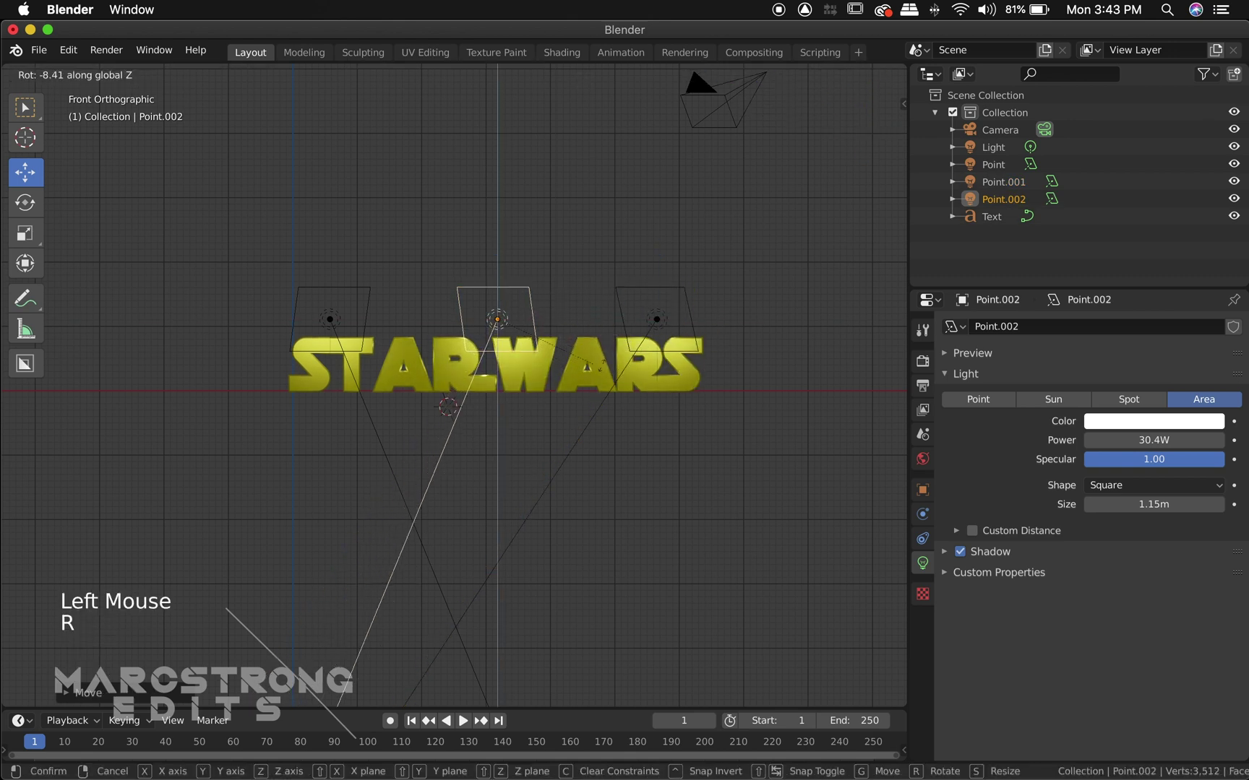
pyautogui.click(748, 371)
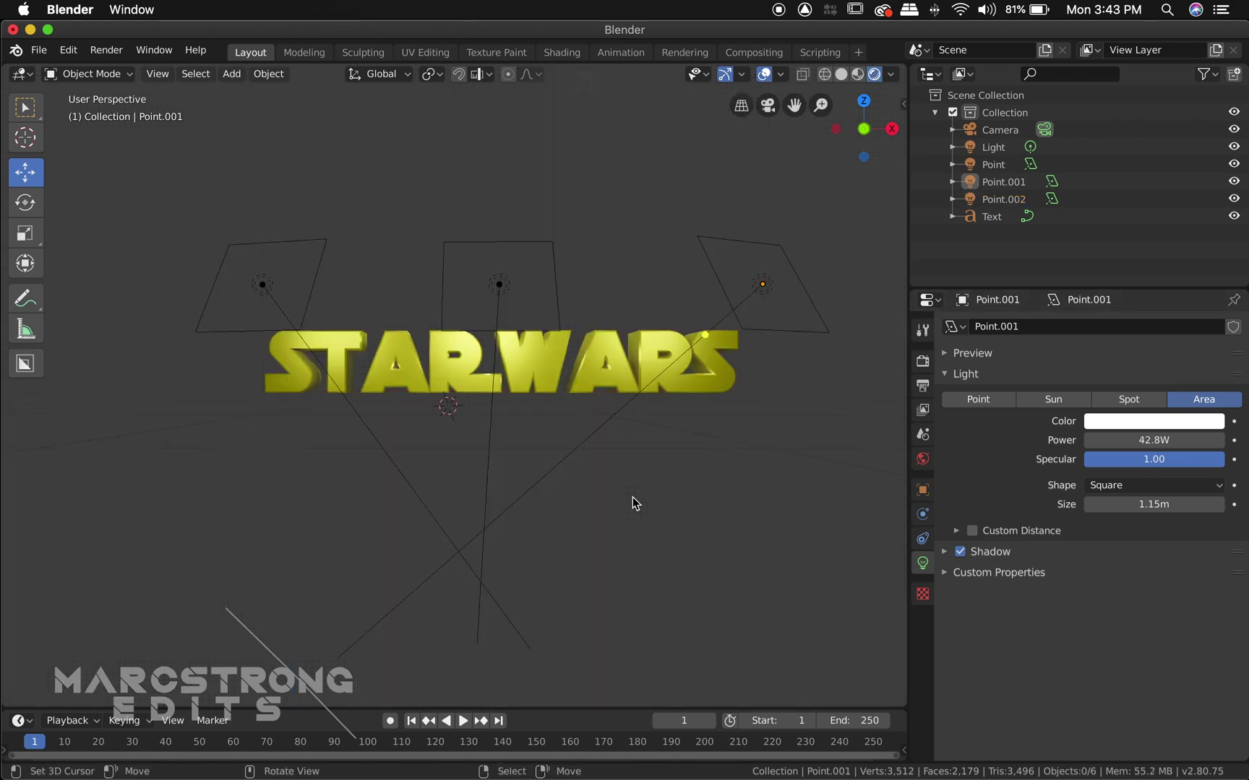
# Examine the lit STAR WARS text from several angles and hide the viewport overlays for a clean look.
pyautogui.hscroll(10, 633, 497)
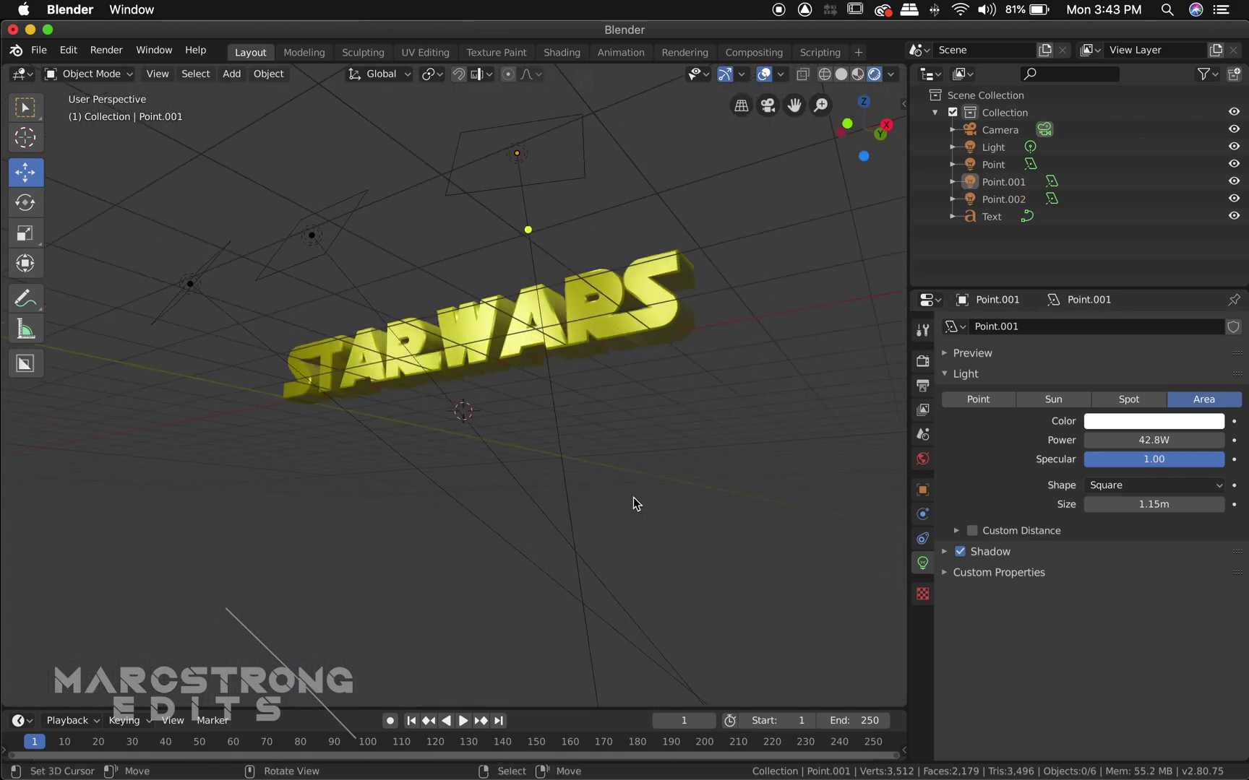
pyautogui.hscroll(10, 633, 497)
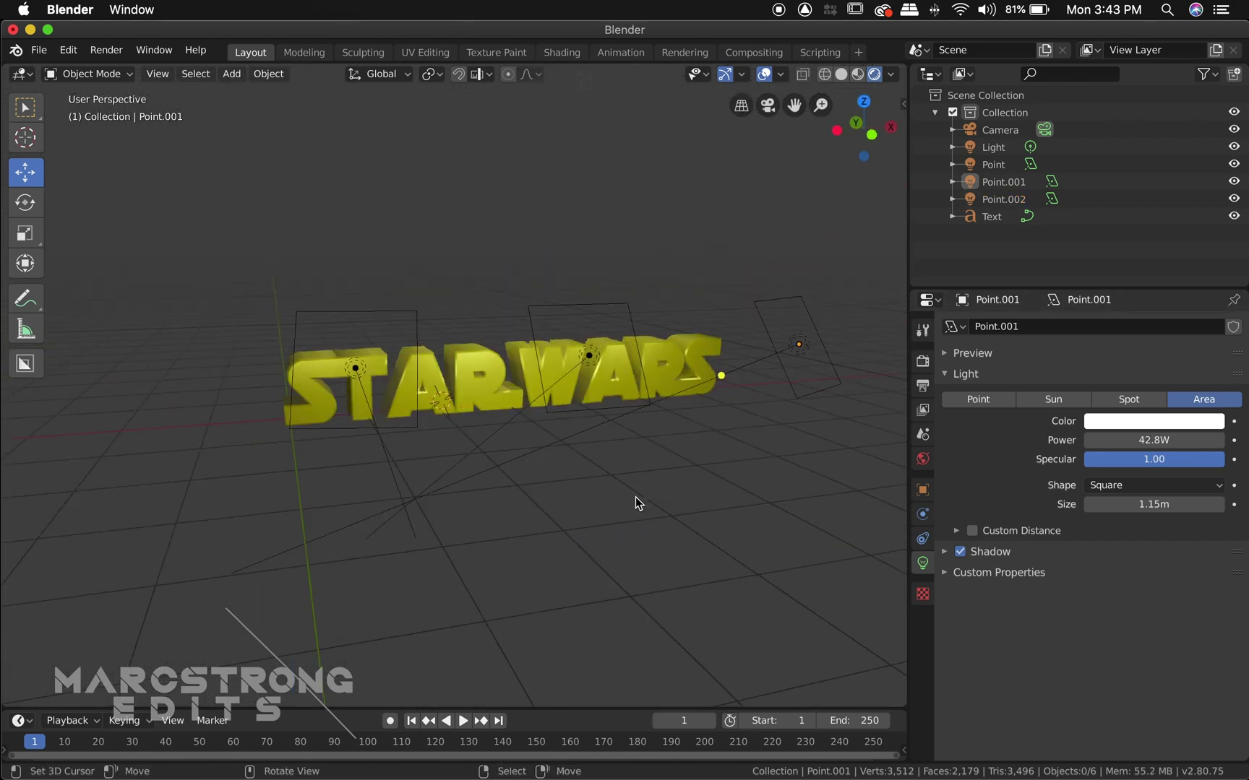
pyautogui.hscroll(10, 636, 496)
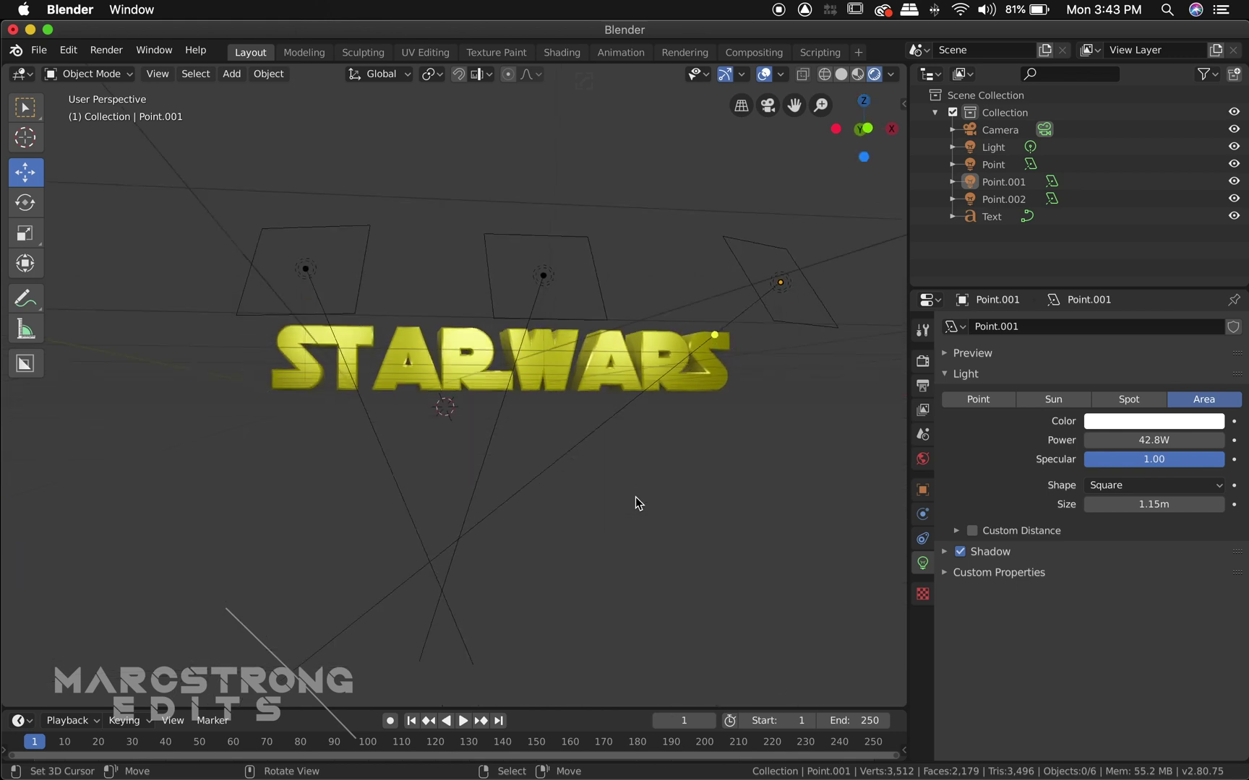
pyautogui.scroll(3, 635, 497)
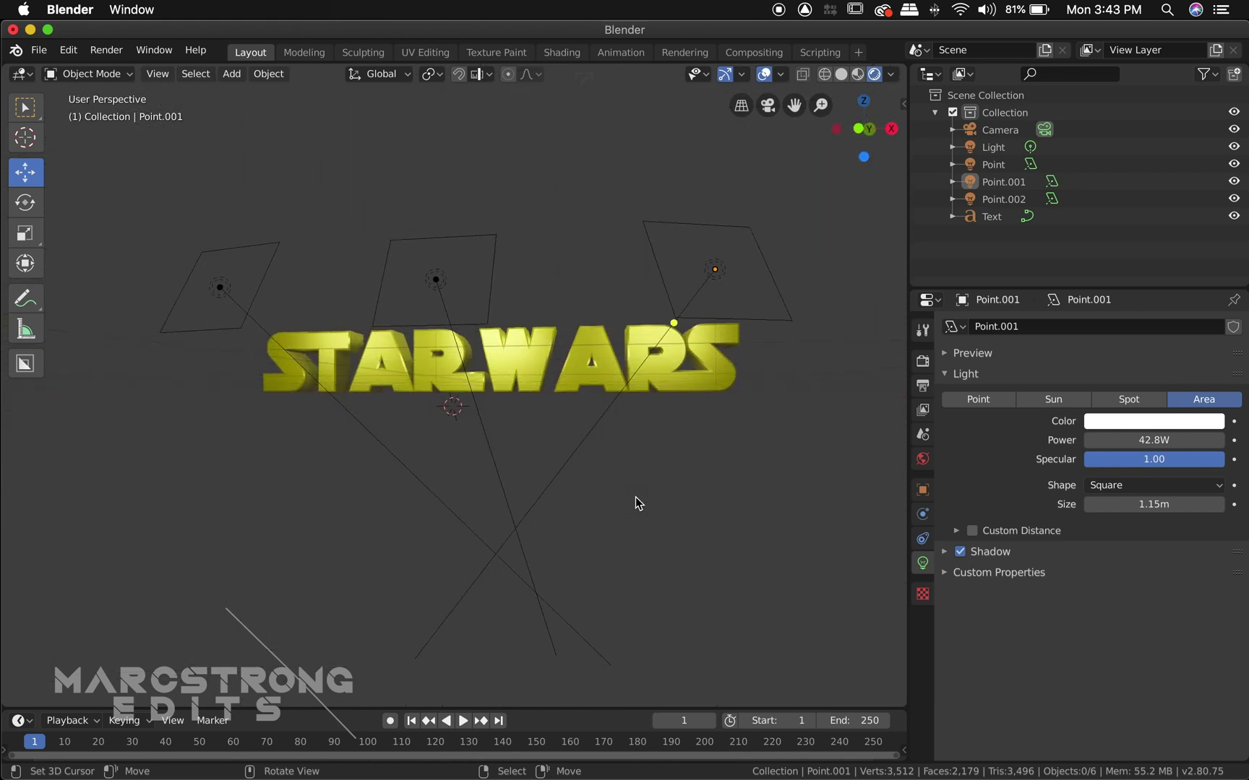
pyautogui.click(764, 74)
pyautogui.scroll(-5, 599, 277)
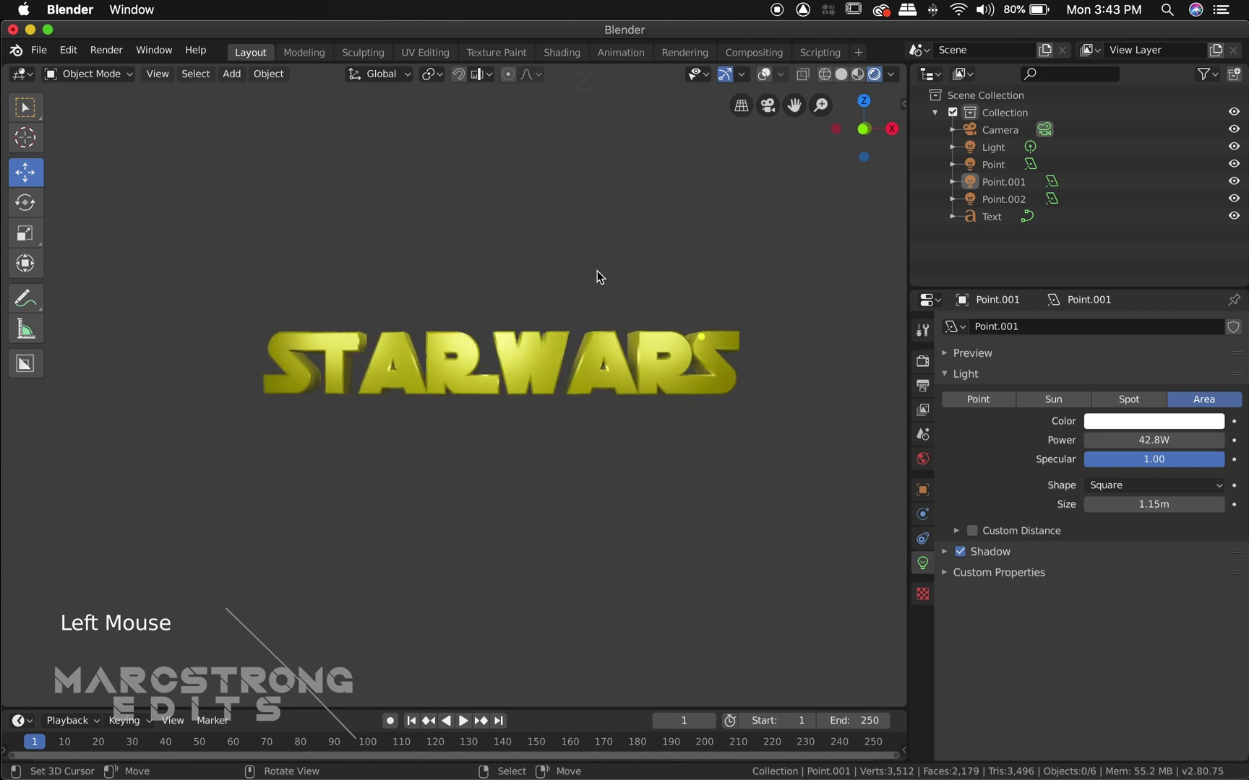
pyautogui.scroll(-4, 599, 272)
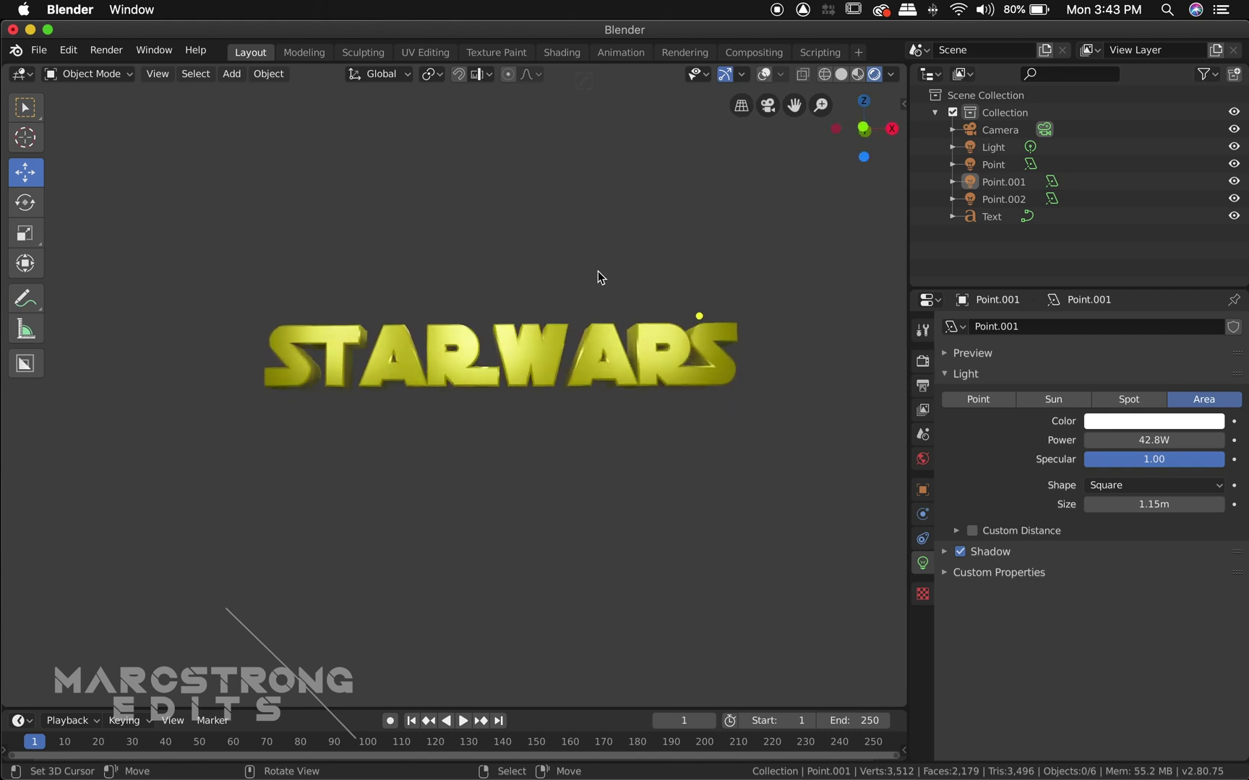
pyautogui.hscroll(4, 599, 273)
pyautogui.hscroll(-5, 599, 276)
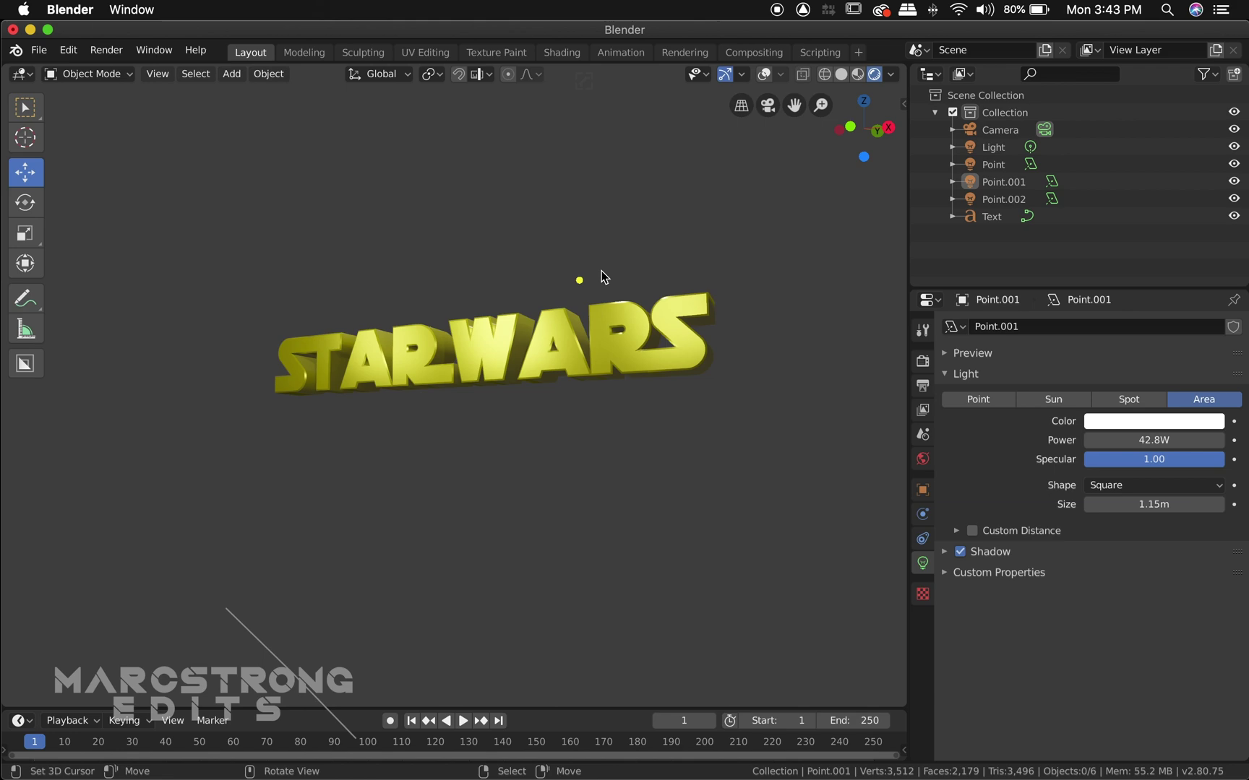